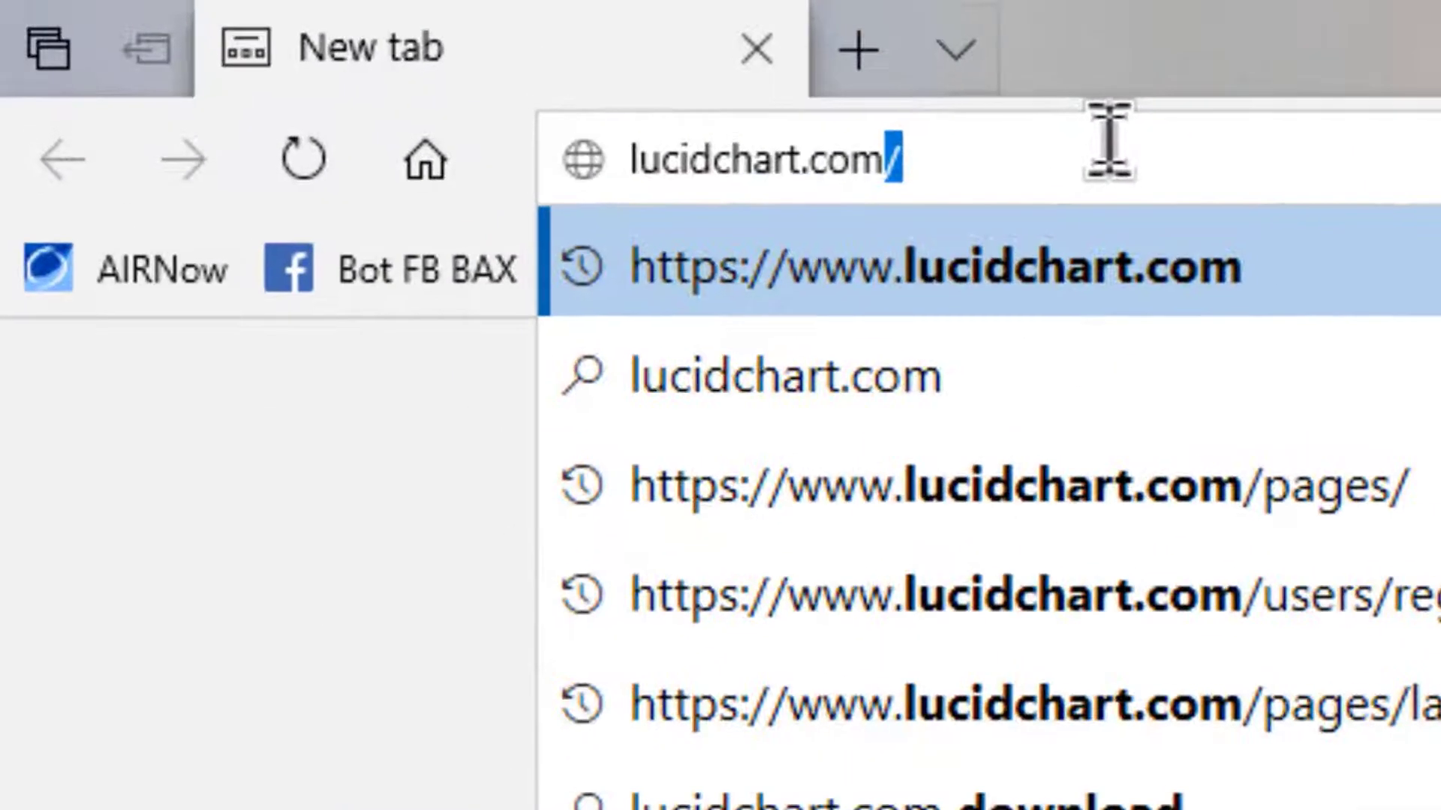
Load Lucidchart, start a free sign-up and continue with the Free plan.
key("Return")
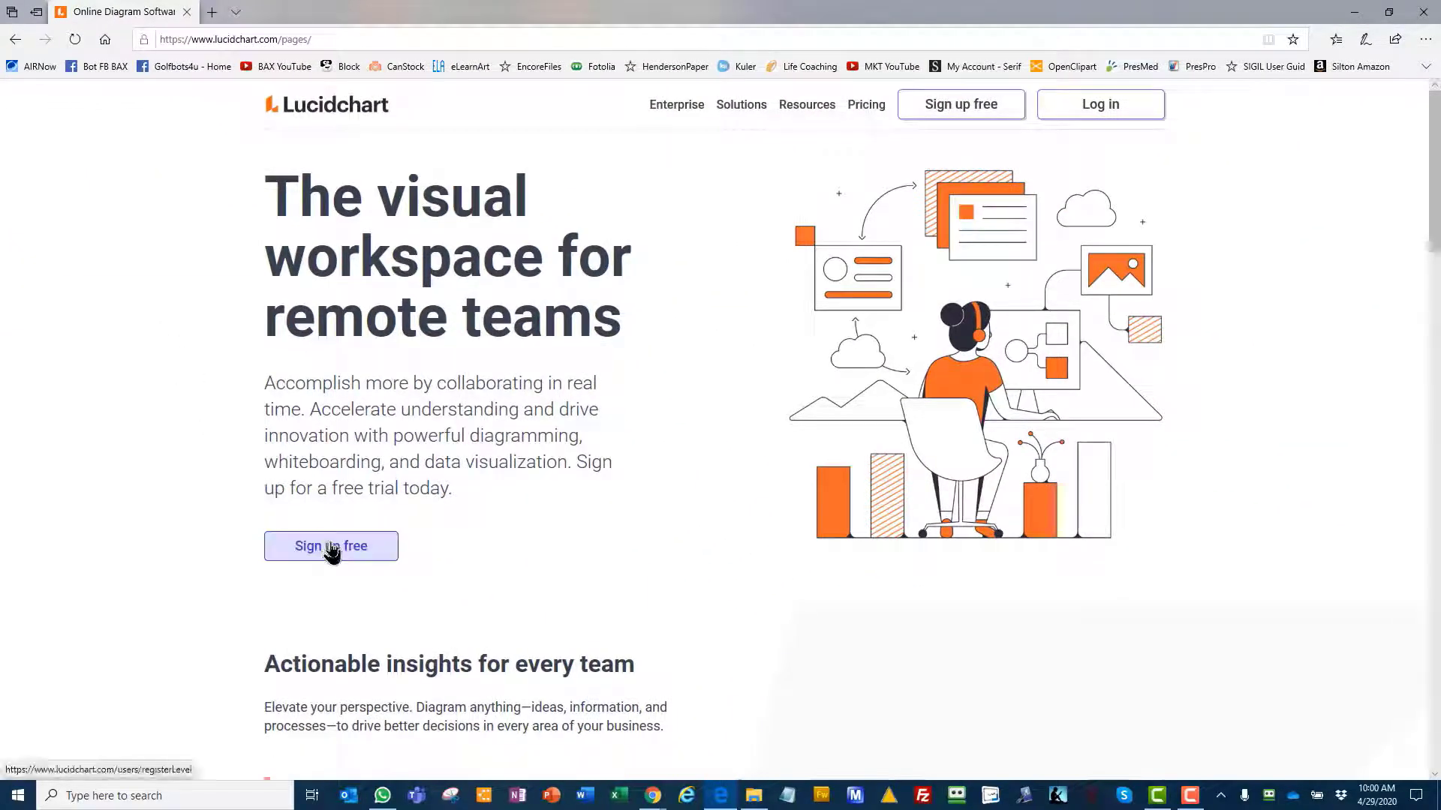
left_click(331, 548)
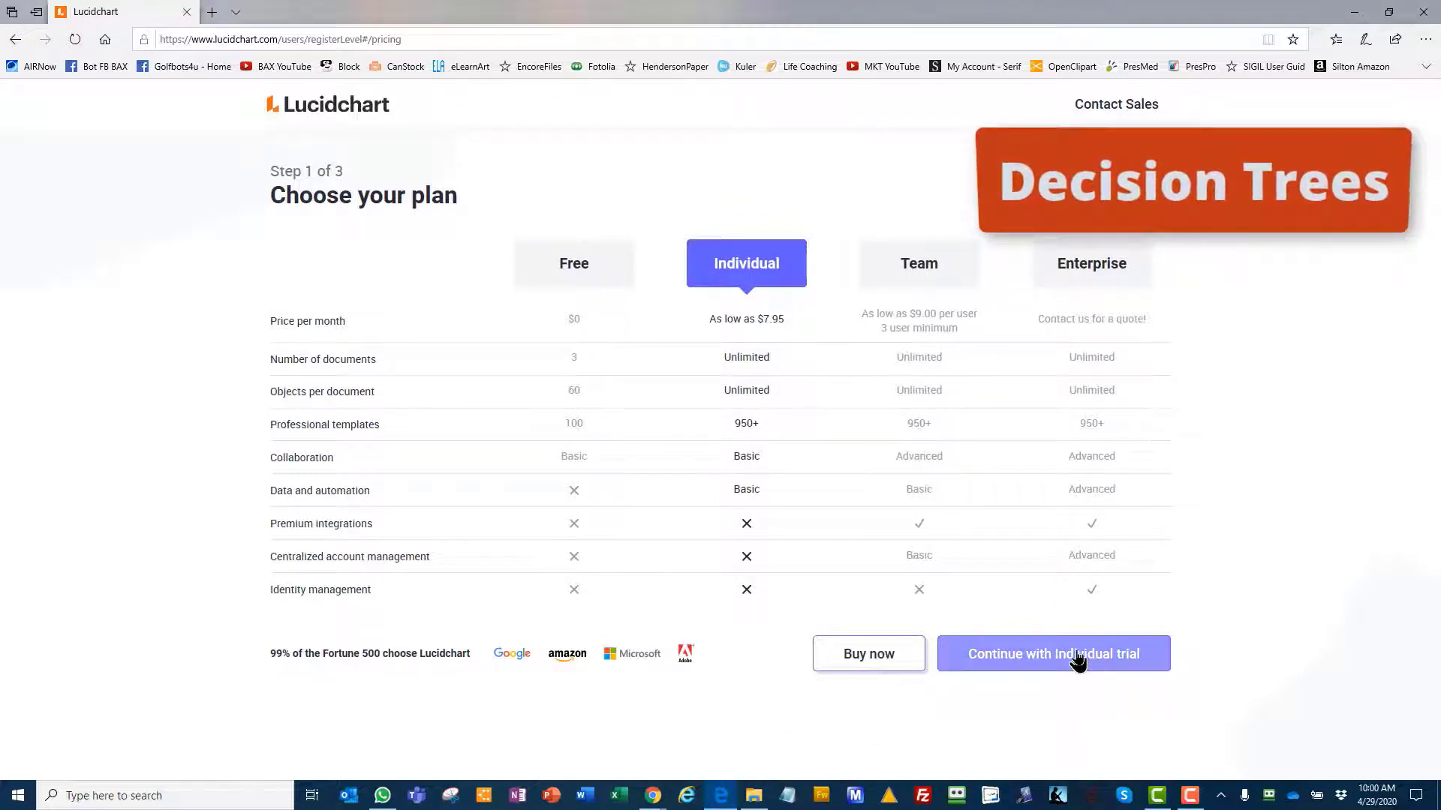
left_click(578, 268)
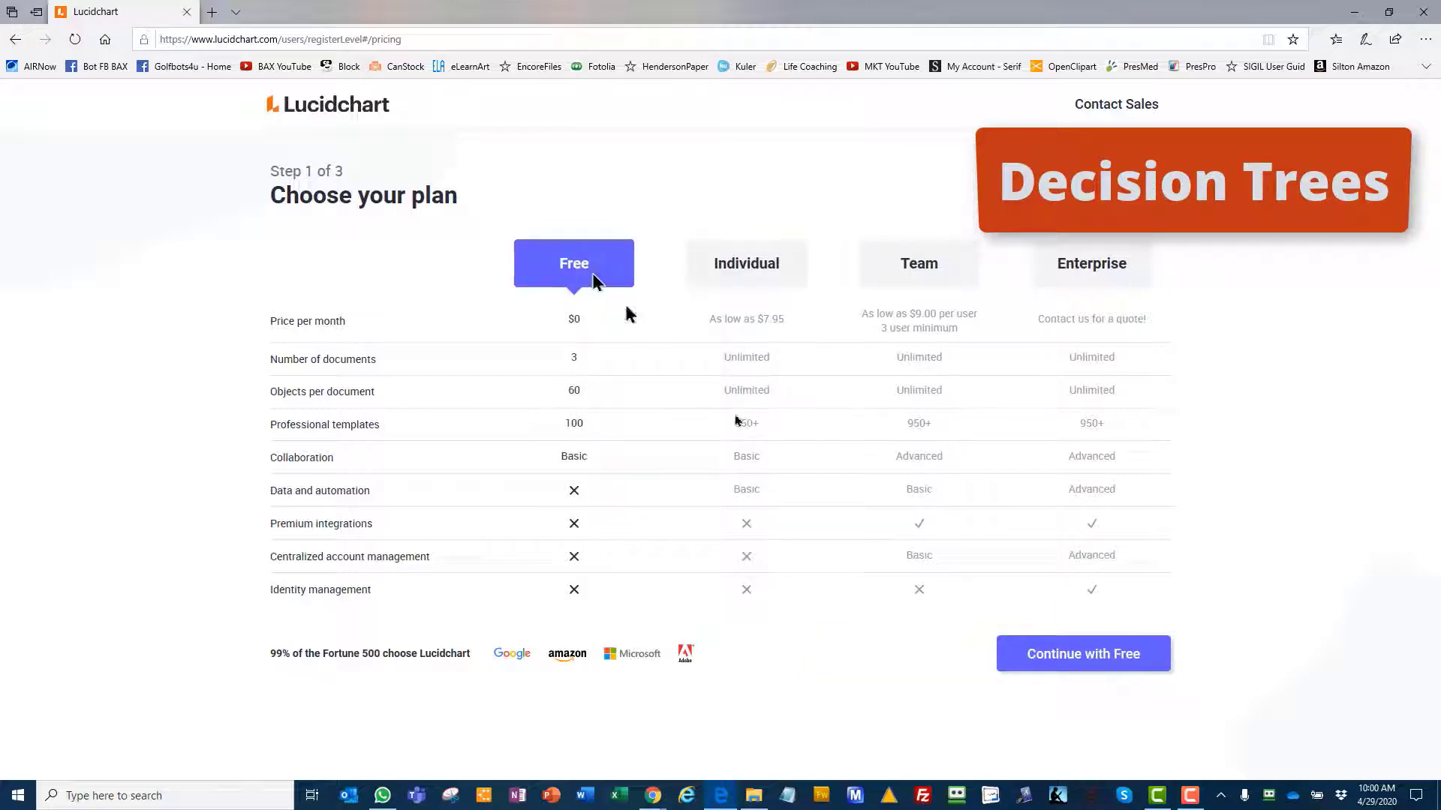
left_click(1099, 658)
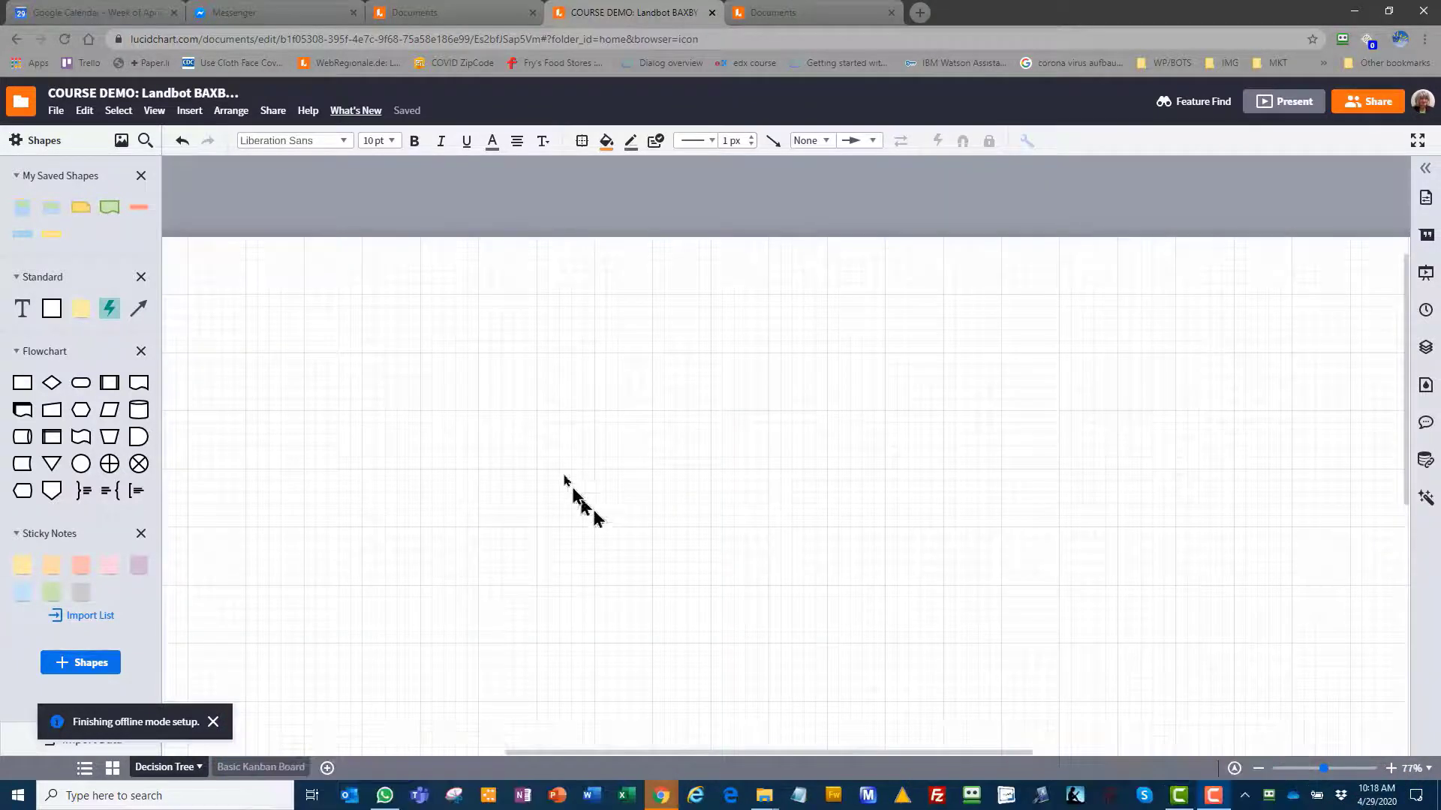
Place a saved yellow Bot says box on the canvas and label it 'Welcome message'.
mouse_move(48, 229)
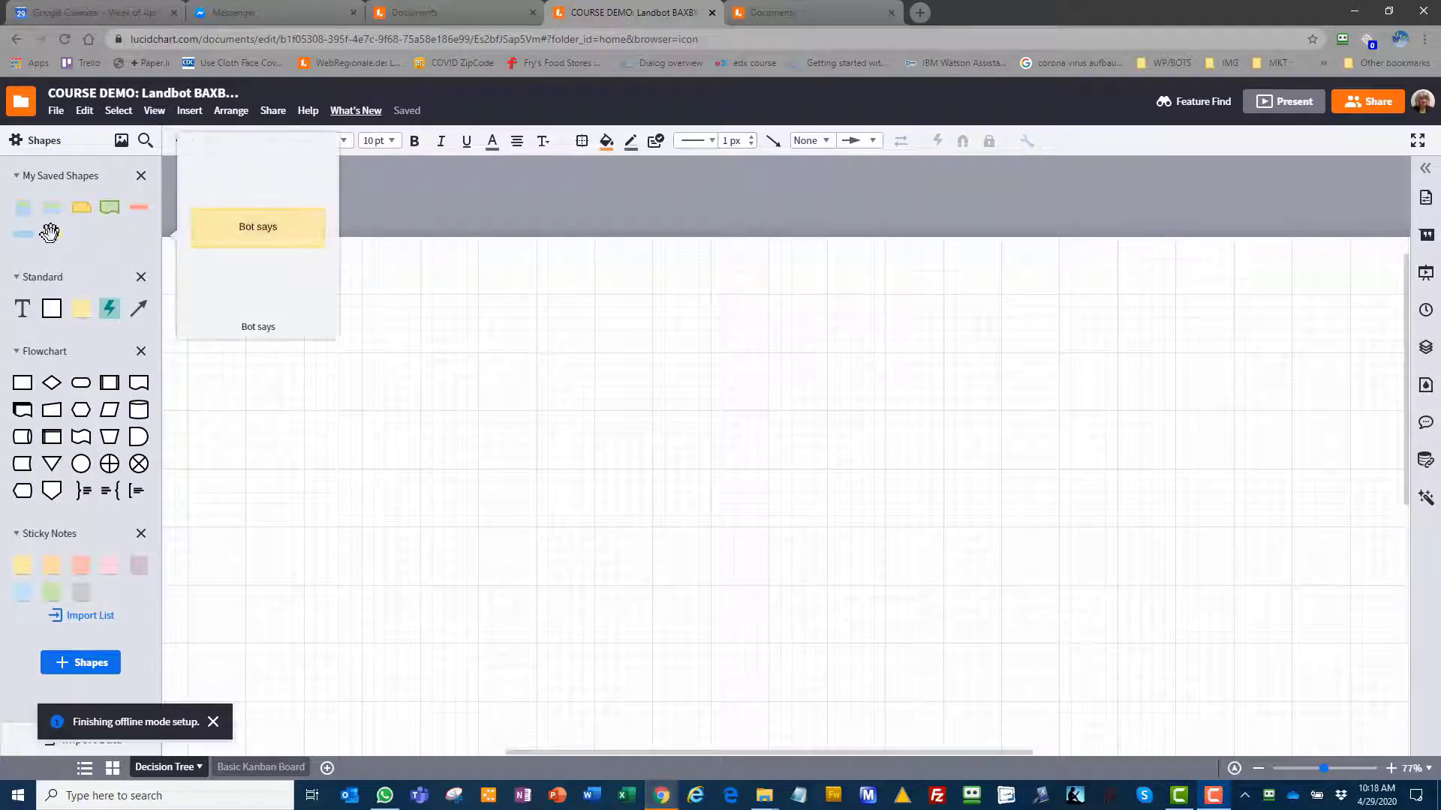
left_click_drag(48, 230, 751, 316)
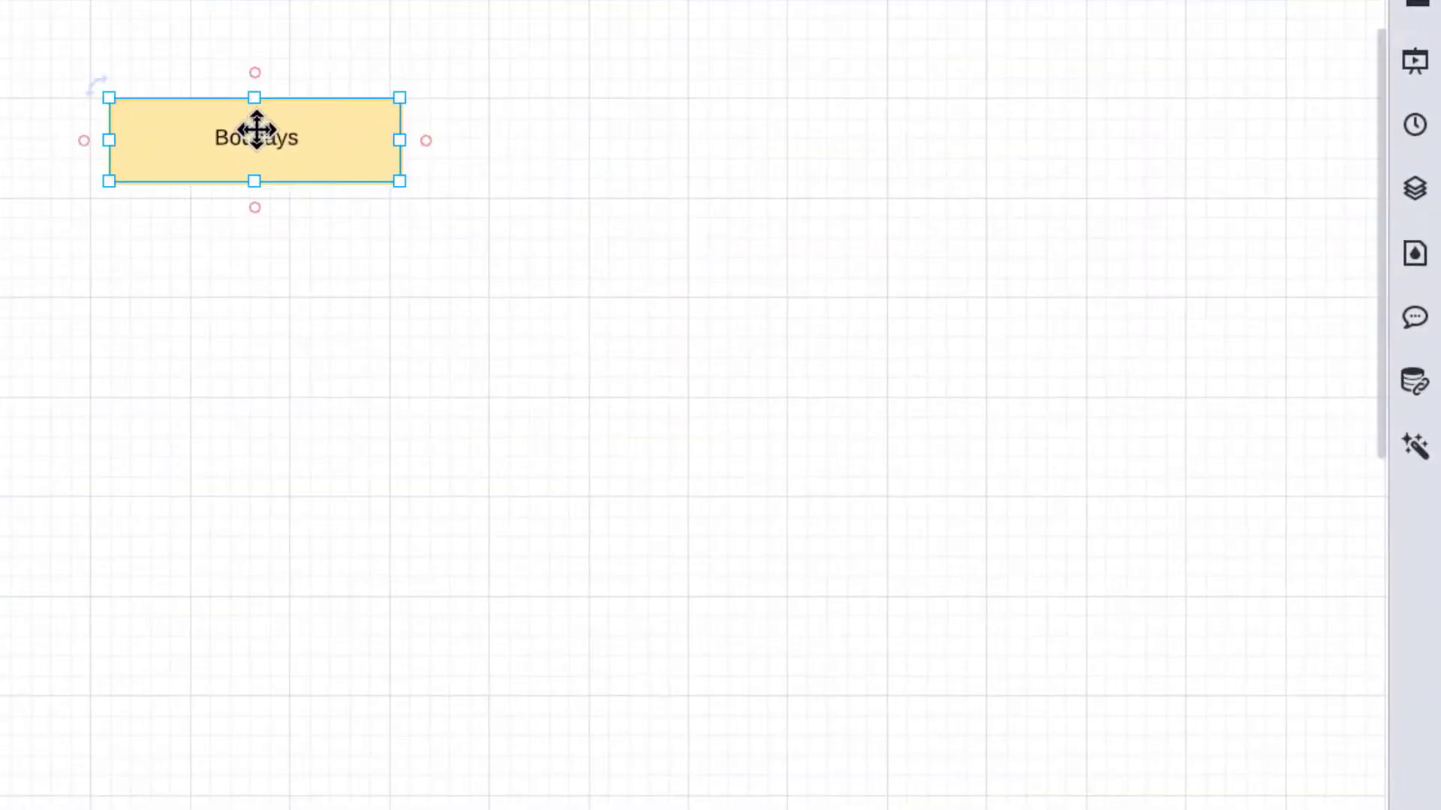
double_click(535, 238)
type("Welcome message")
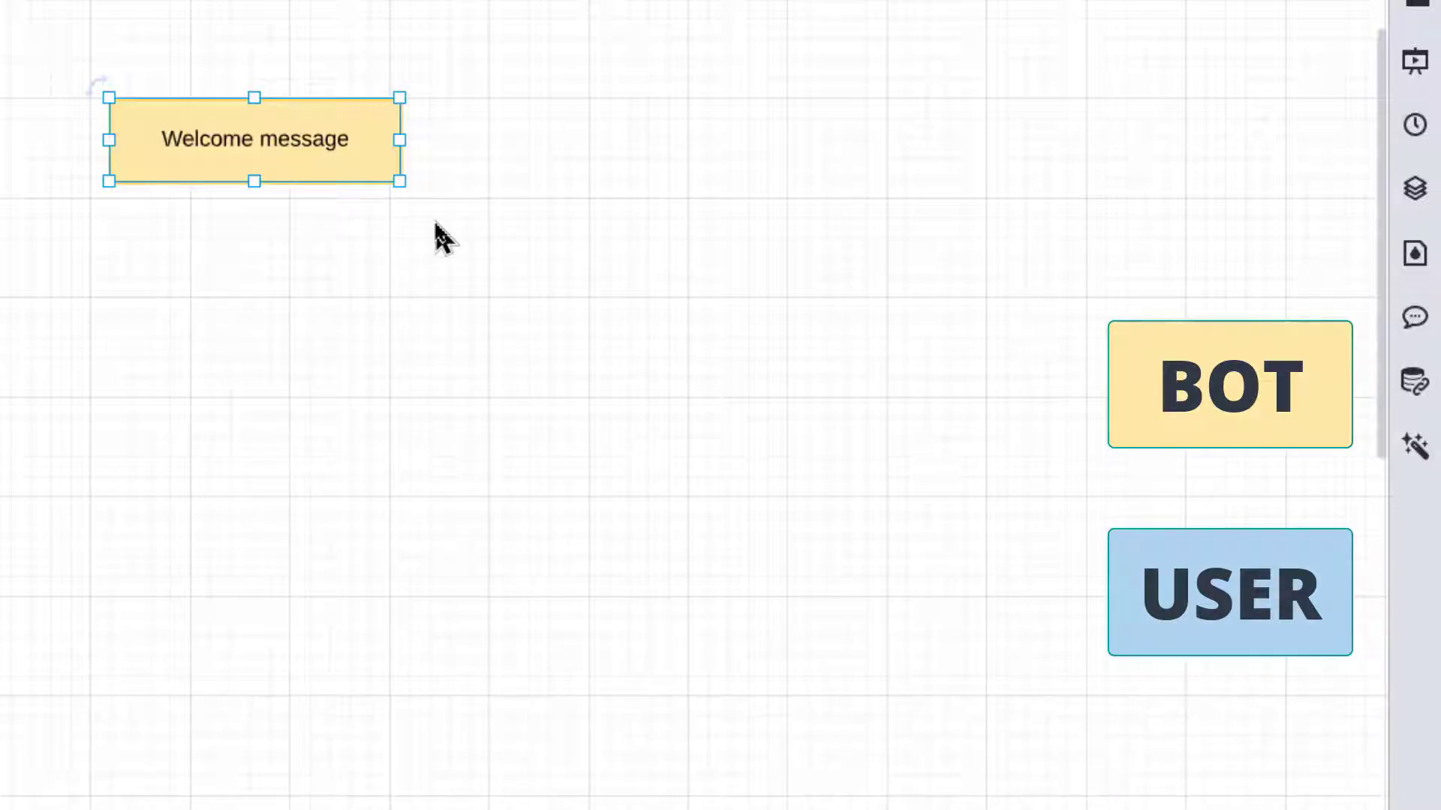
Add a blue choice box labelled 'Start' under Welcome message, linked by an arrow.
left_click(435, 223)
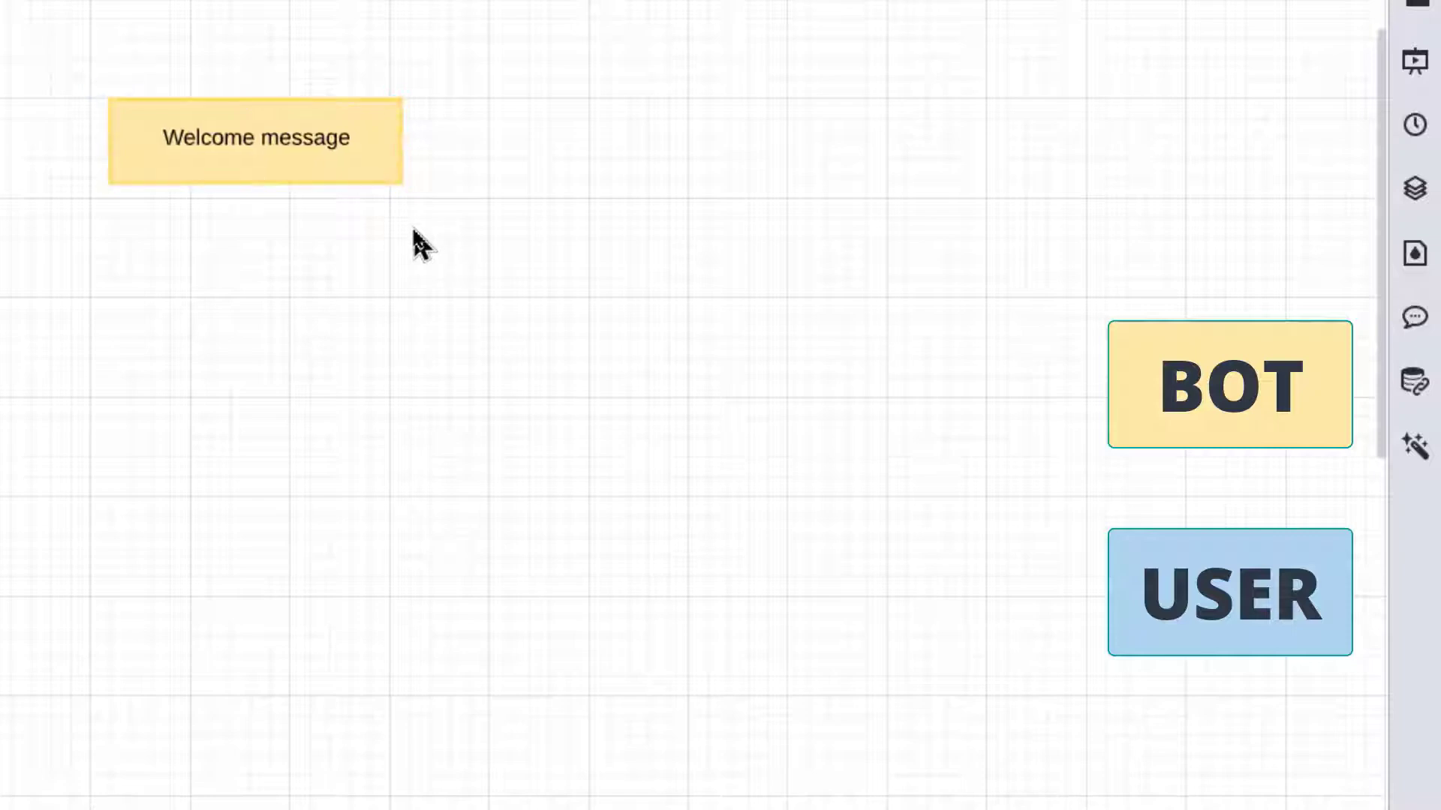
key("ctrl+v")
left_click_drag(219, 270, 266, 263)
left_click_drag(255, 201, 255, 241)
left_click(255, 263)
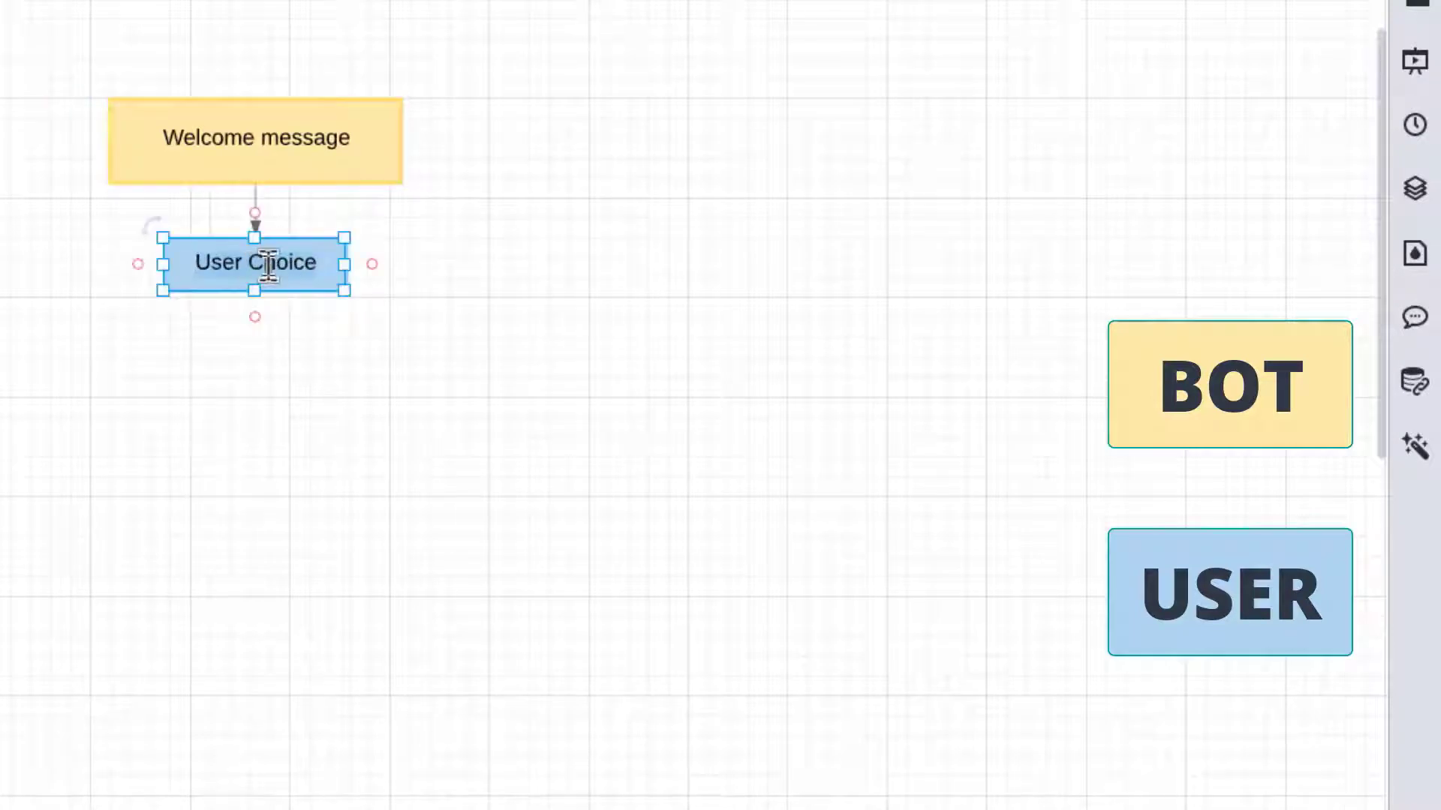
type("Start")
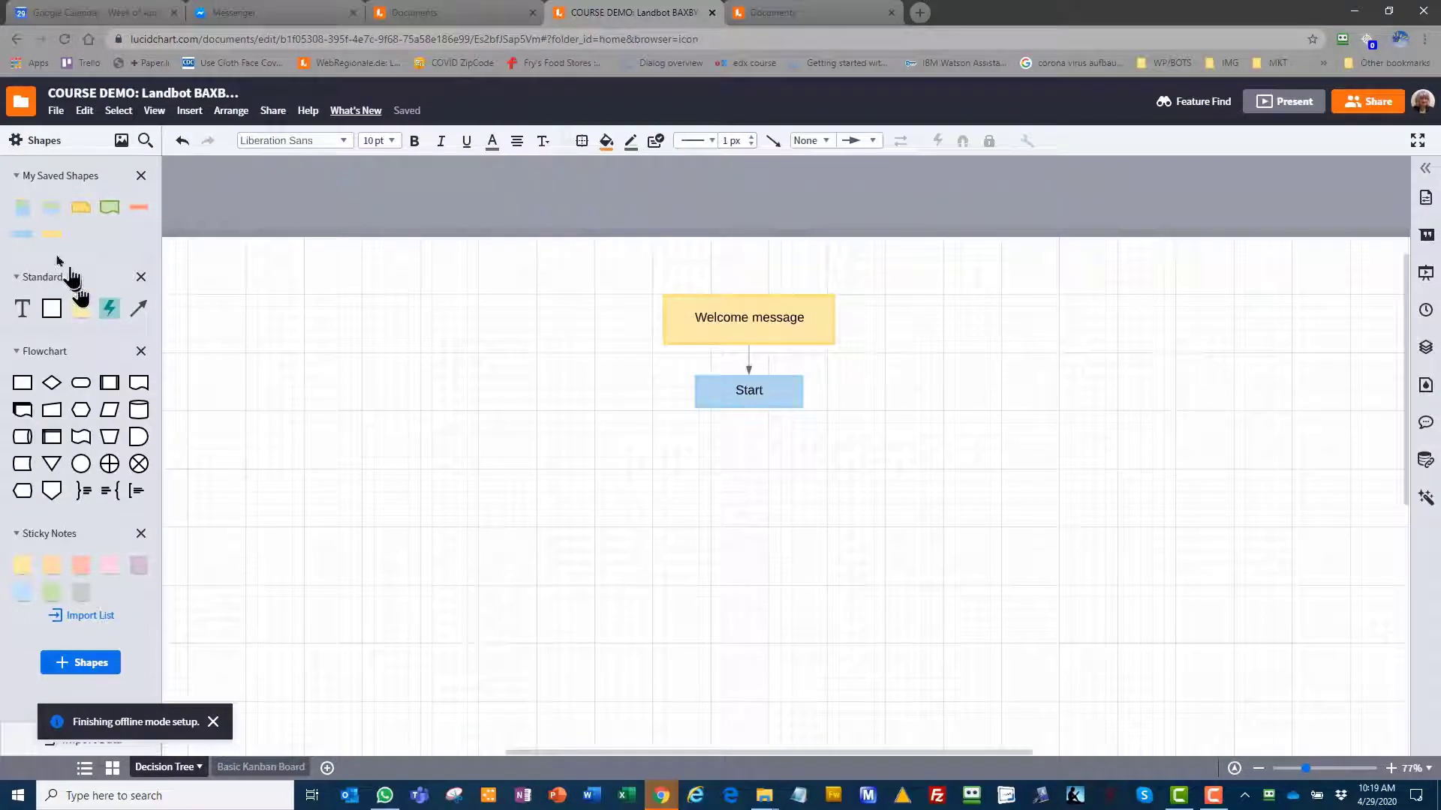
Add another Bot says box beside the flow and give it an orange fill.
left_click_drag(79, 304, 525, 328)
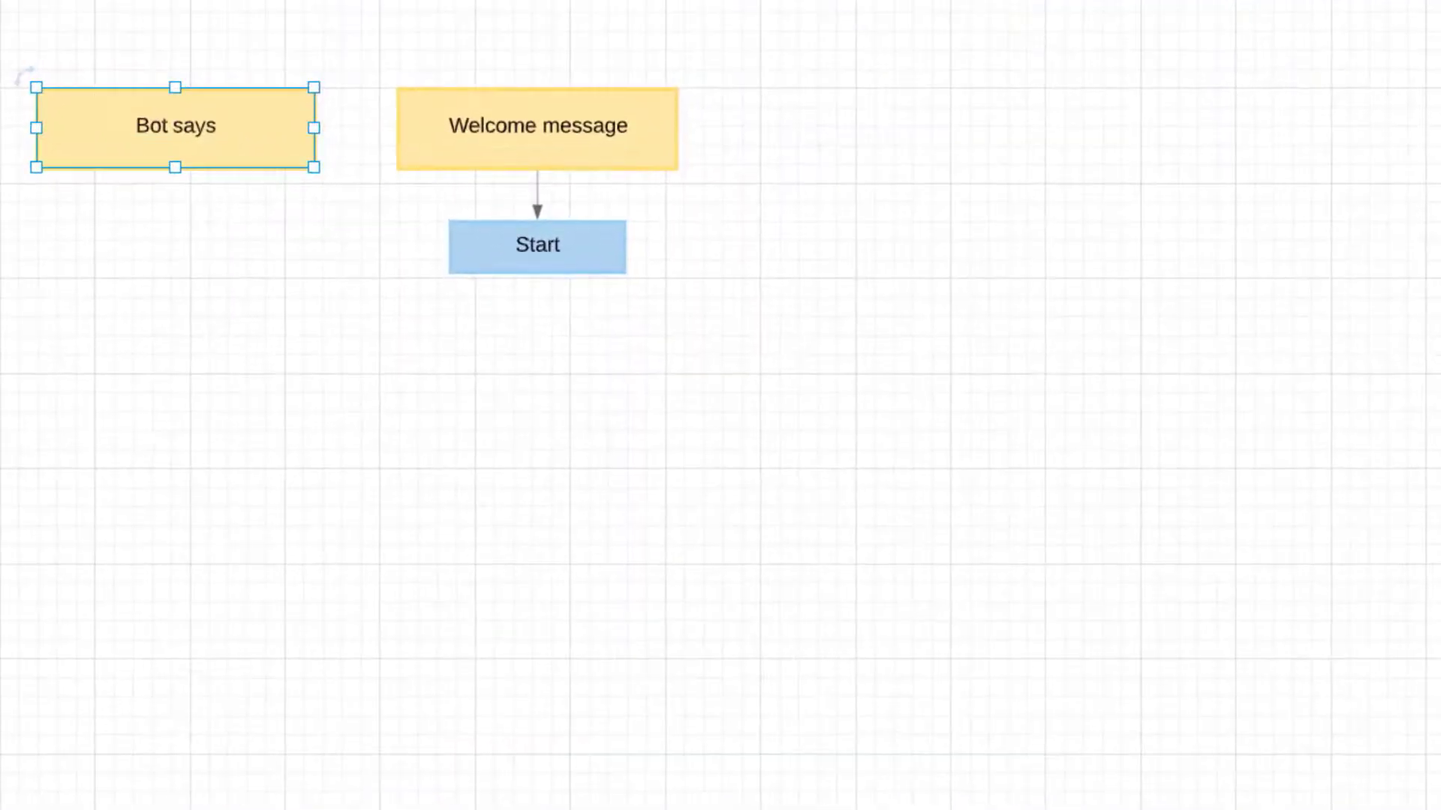
left_click(605, 140)
left_click(630, 271)
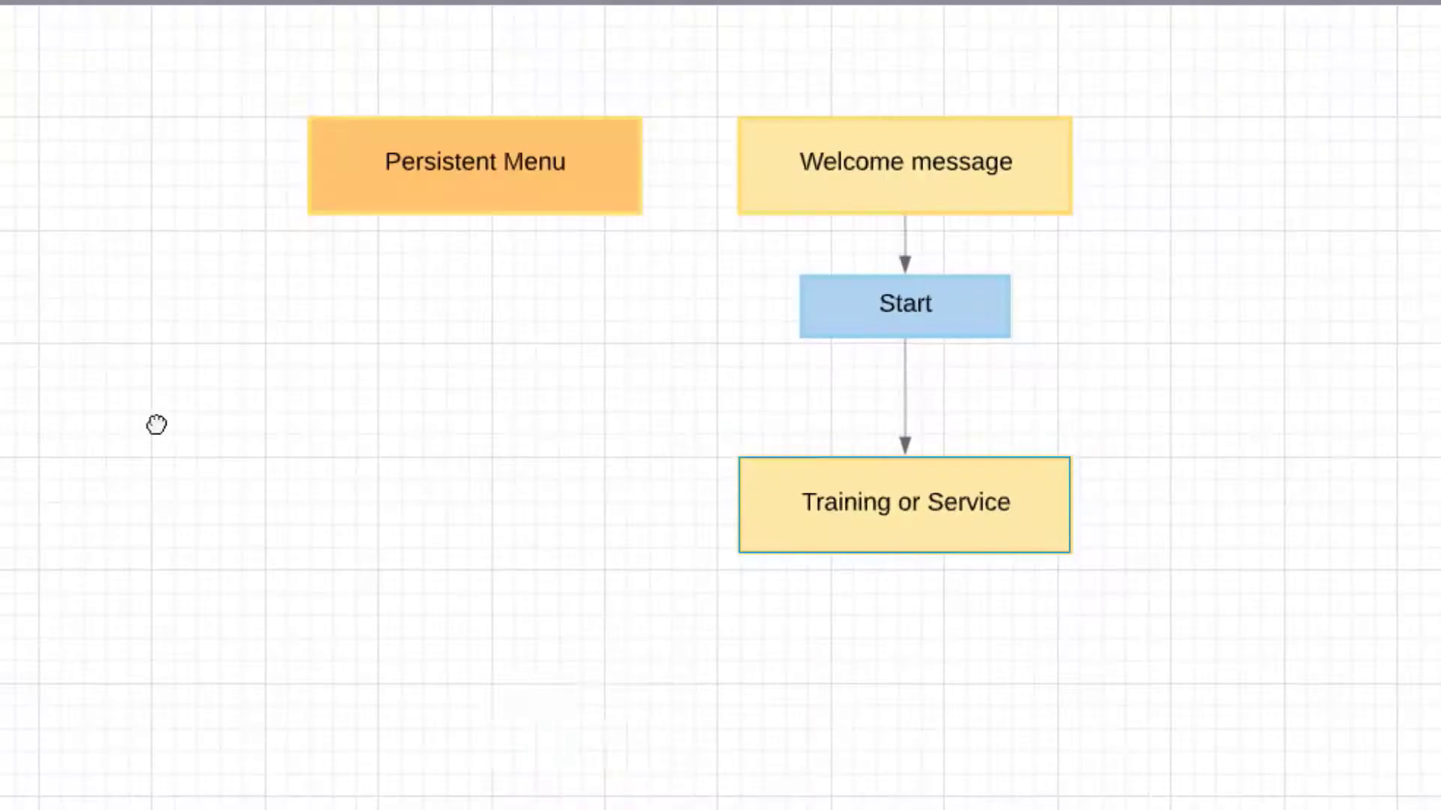
Add a blue 'Training' choice box connected below Training or Service.
left_click_drag(550, 705, 686, 706)
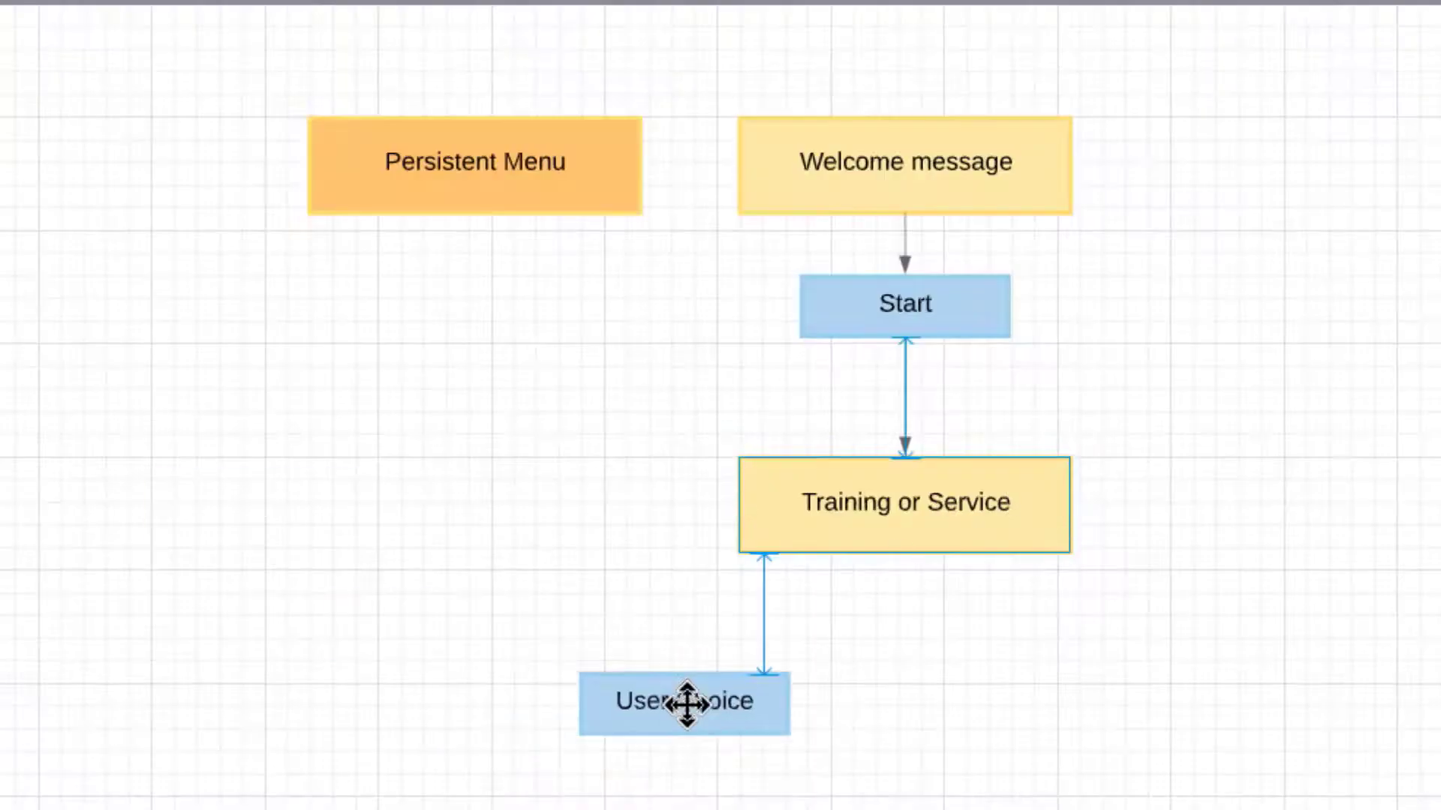
left_click(906, 537)
left_click_drag(906, 582, 684, 668)
left_click(650, 696)
double_click(650, 697)
type("Training")
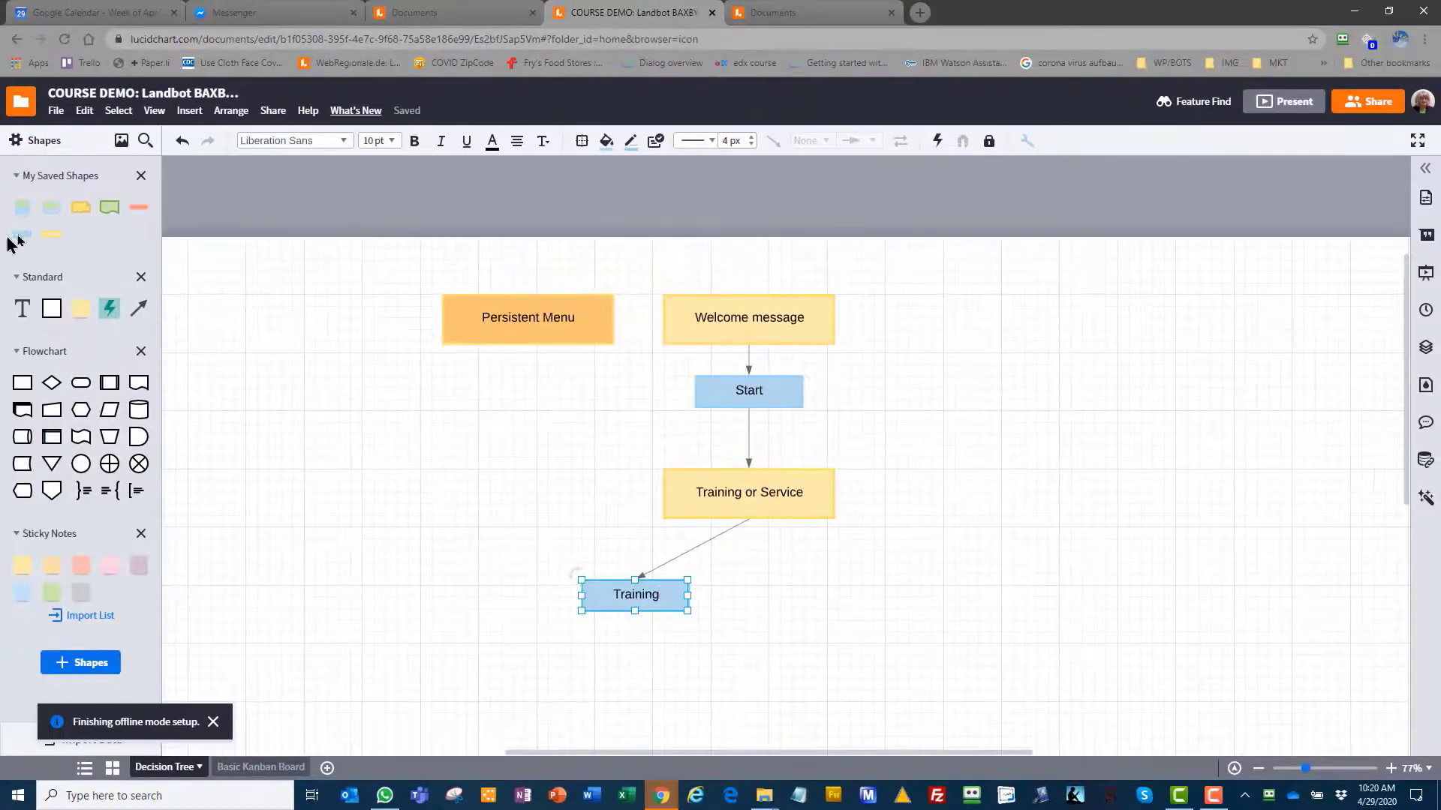
Add a second choice box labelled 'Service' and connect Training or Service to it.
left_click_drag(18, 234, 856, 594)
type("Servid")
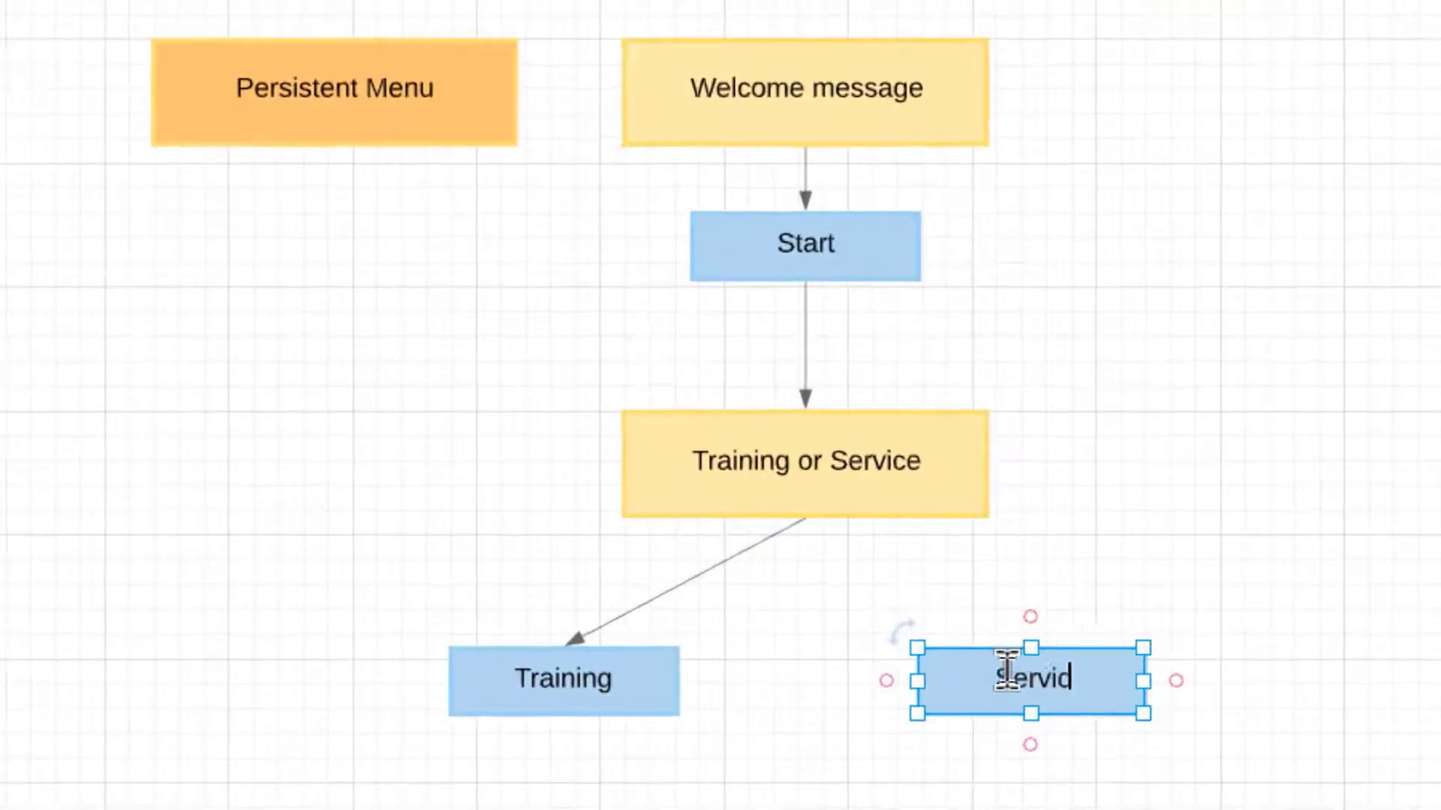
key("BackSpace")
type("ce")
mouse_move(805, 518)
left_mouse_down()
mouse_move(815, 553)
mouse_move(1032, 647)
left_mouse_up()
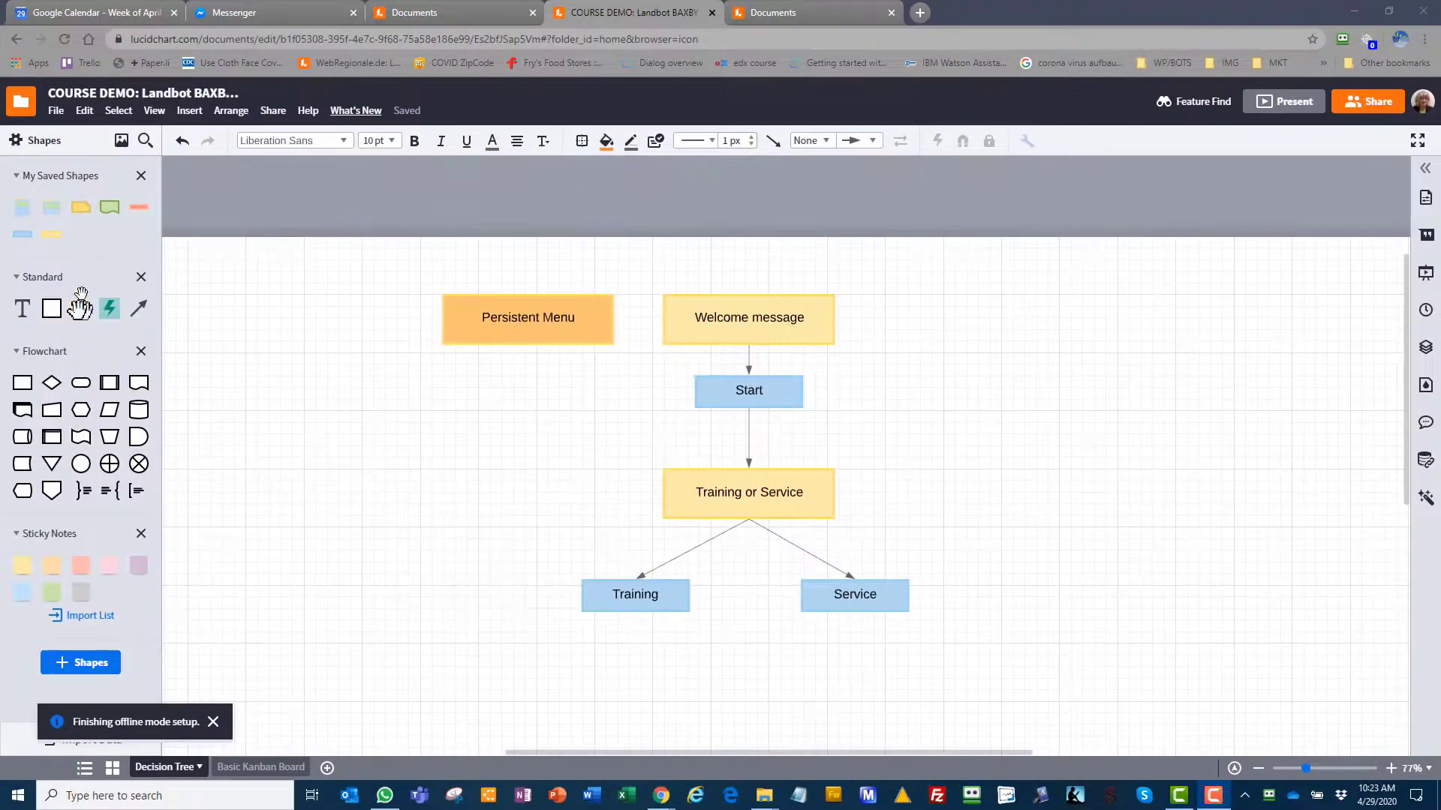
Add a bot box under Training asking 'Software Development Methodology (SDM)?' and connect it.
left_click_drag(54, 235, 485, 698)
left_click(635, 611)
left_click_drag(635, 628, 450, 669)
double_click(461, 674)
type("So")
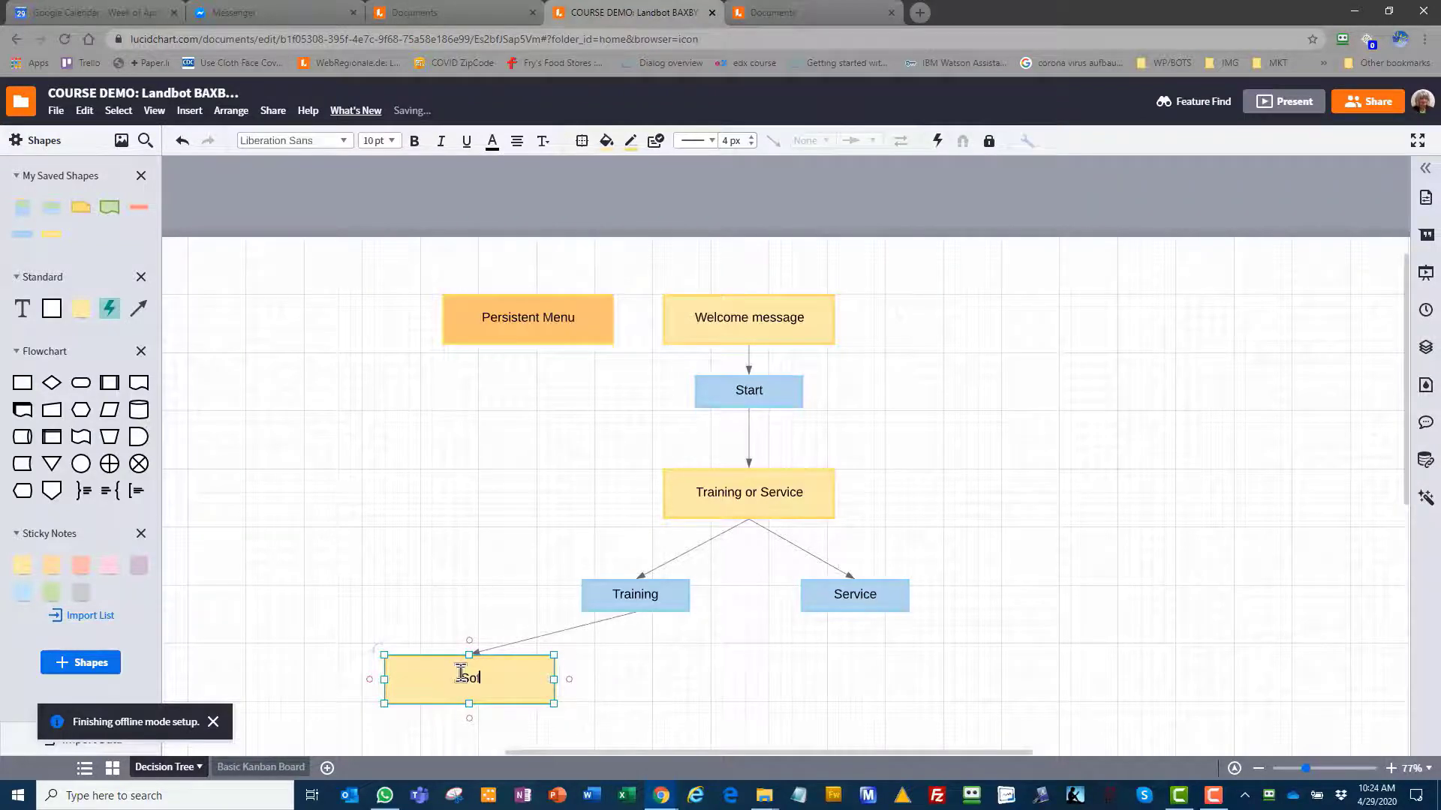
type("ftware")
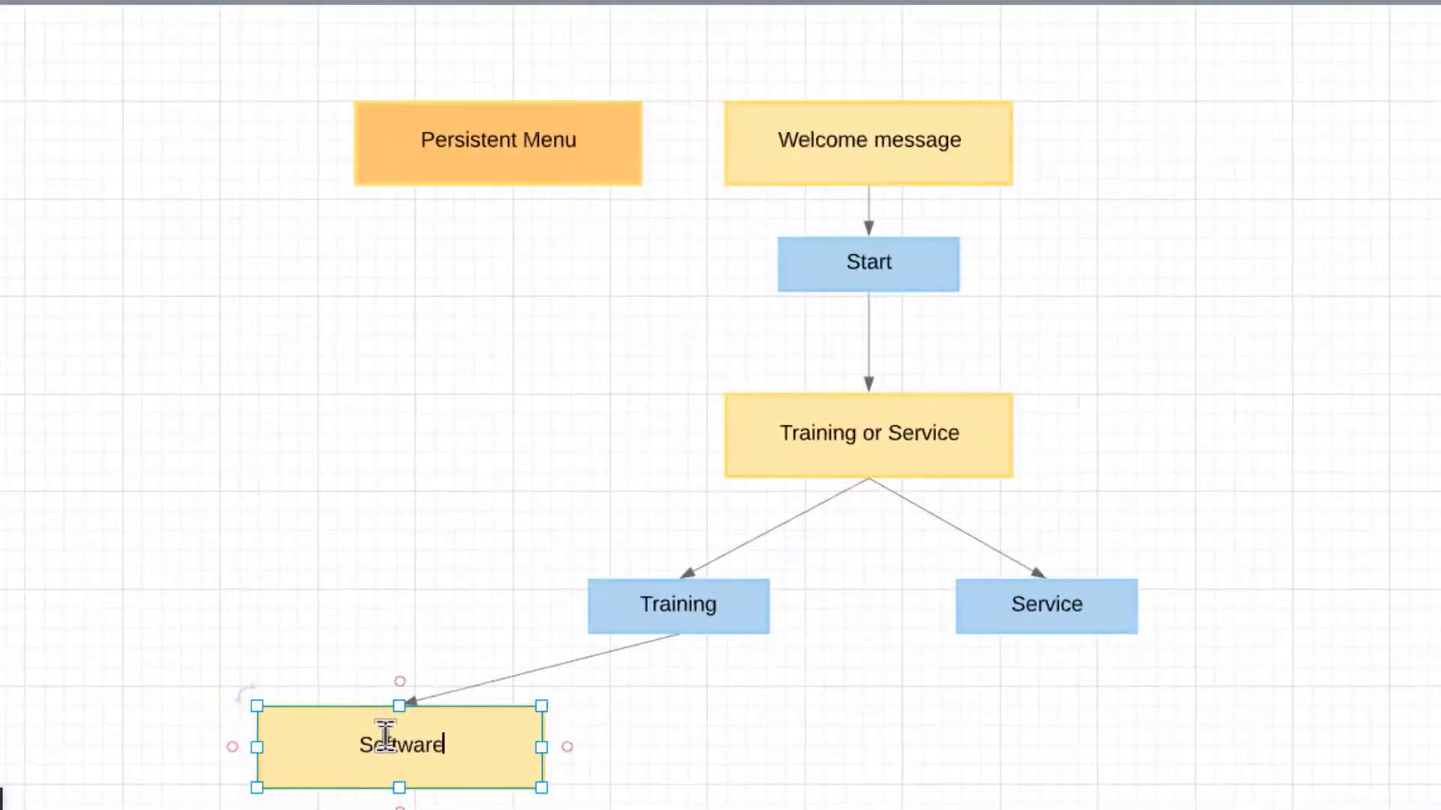
type(" Development")
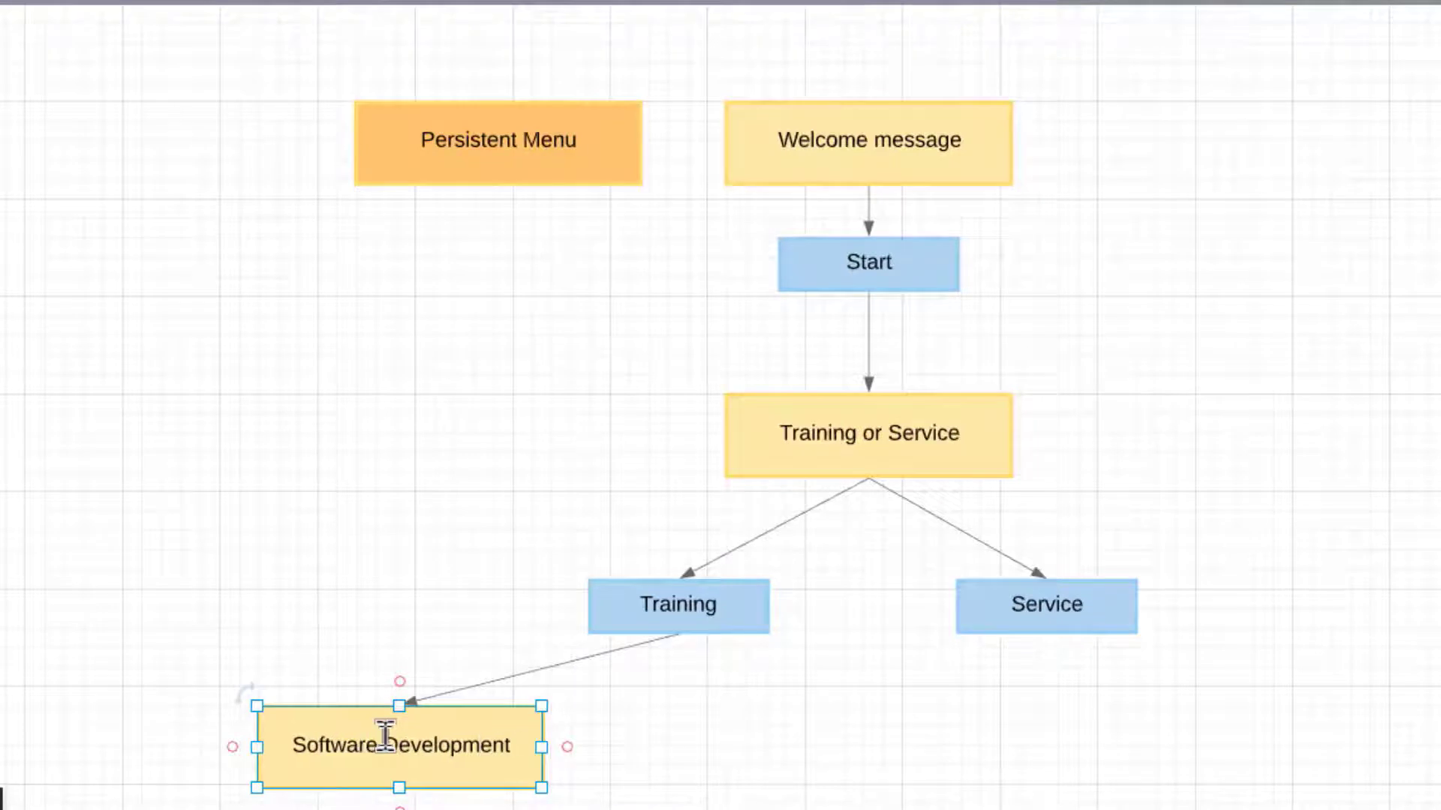
type(" Method")
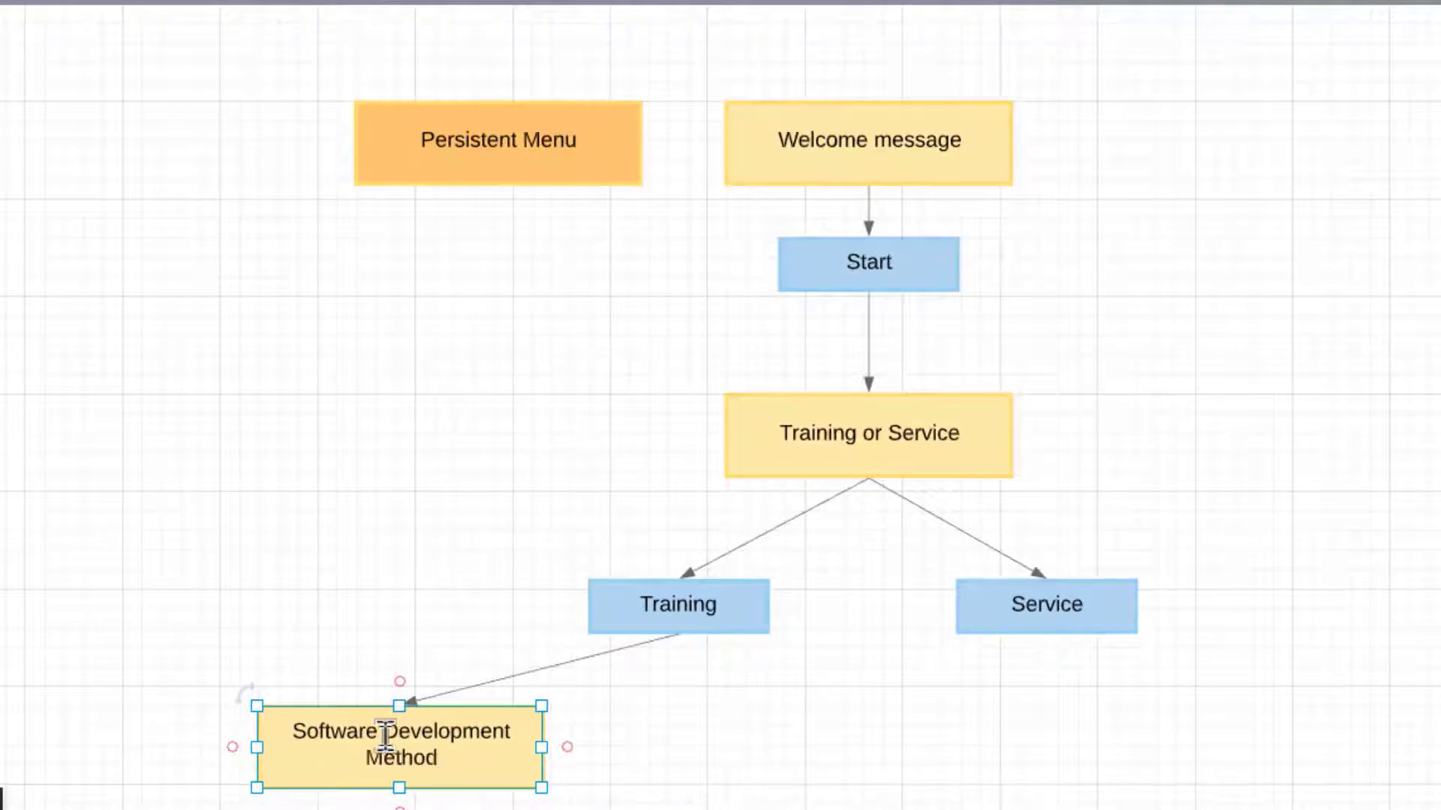
type("ology")
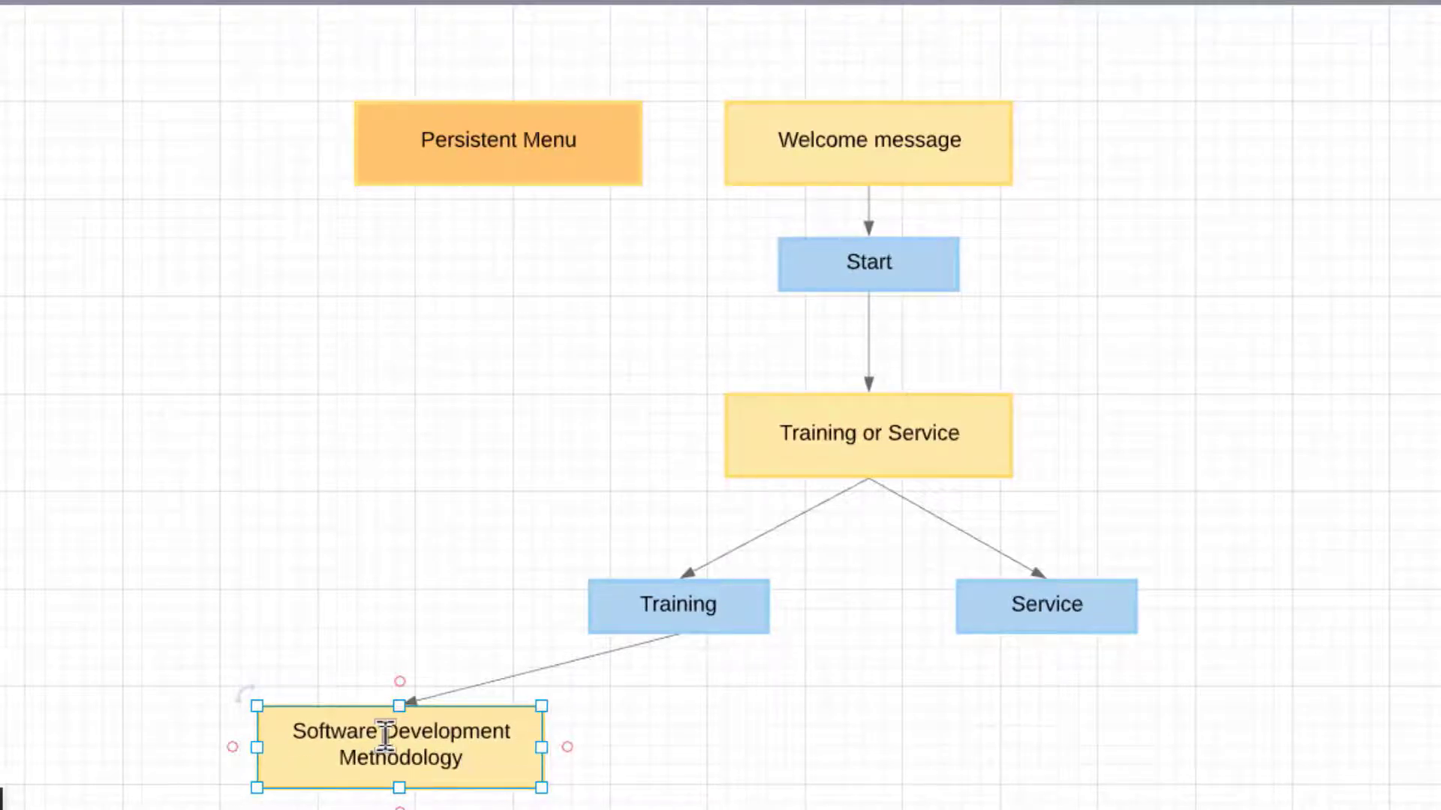
type(" (SDM)")
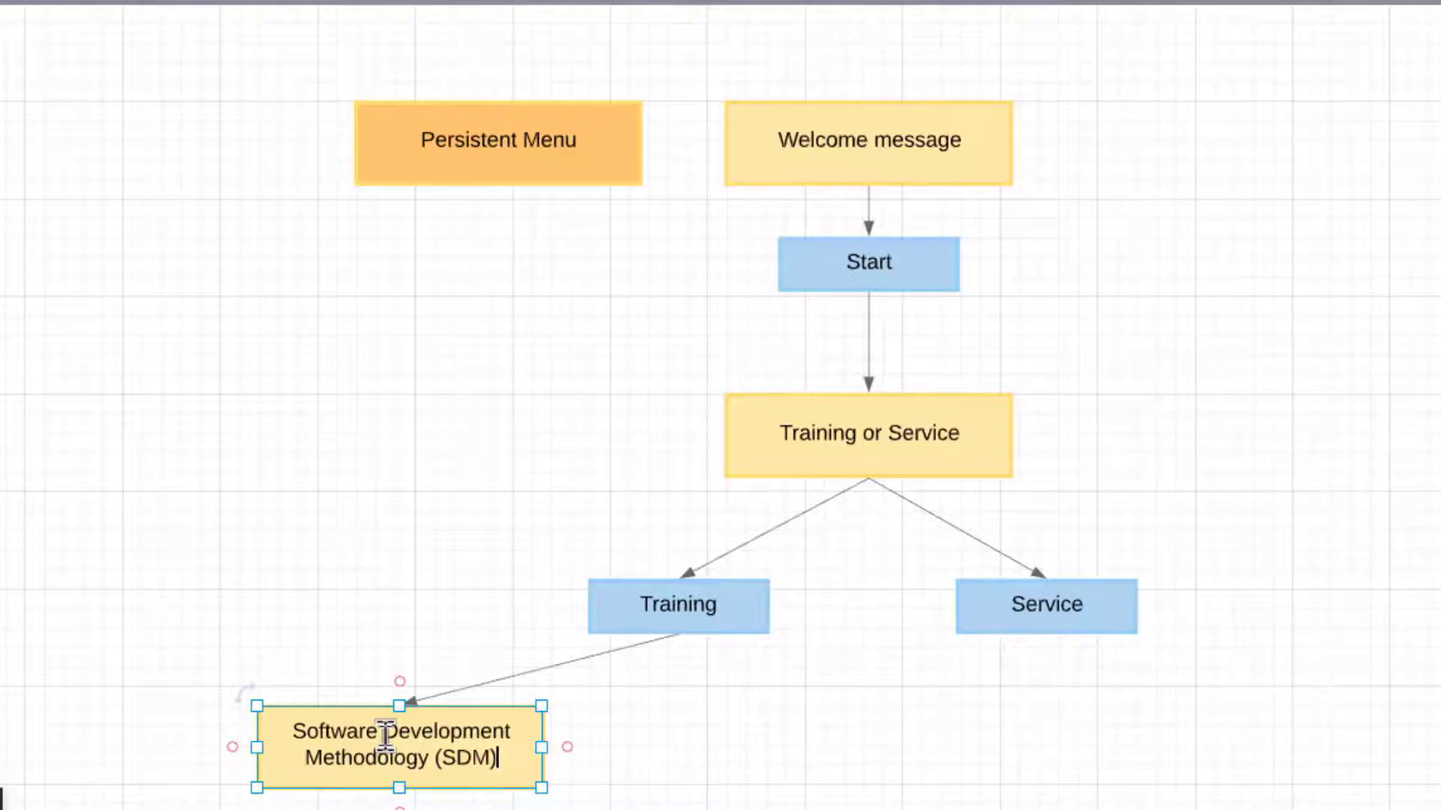
type("?")
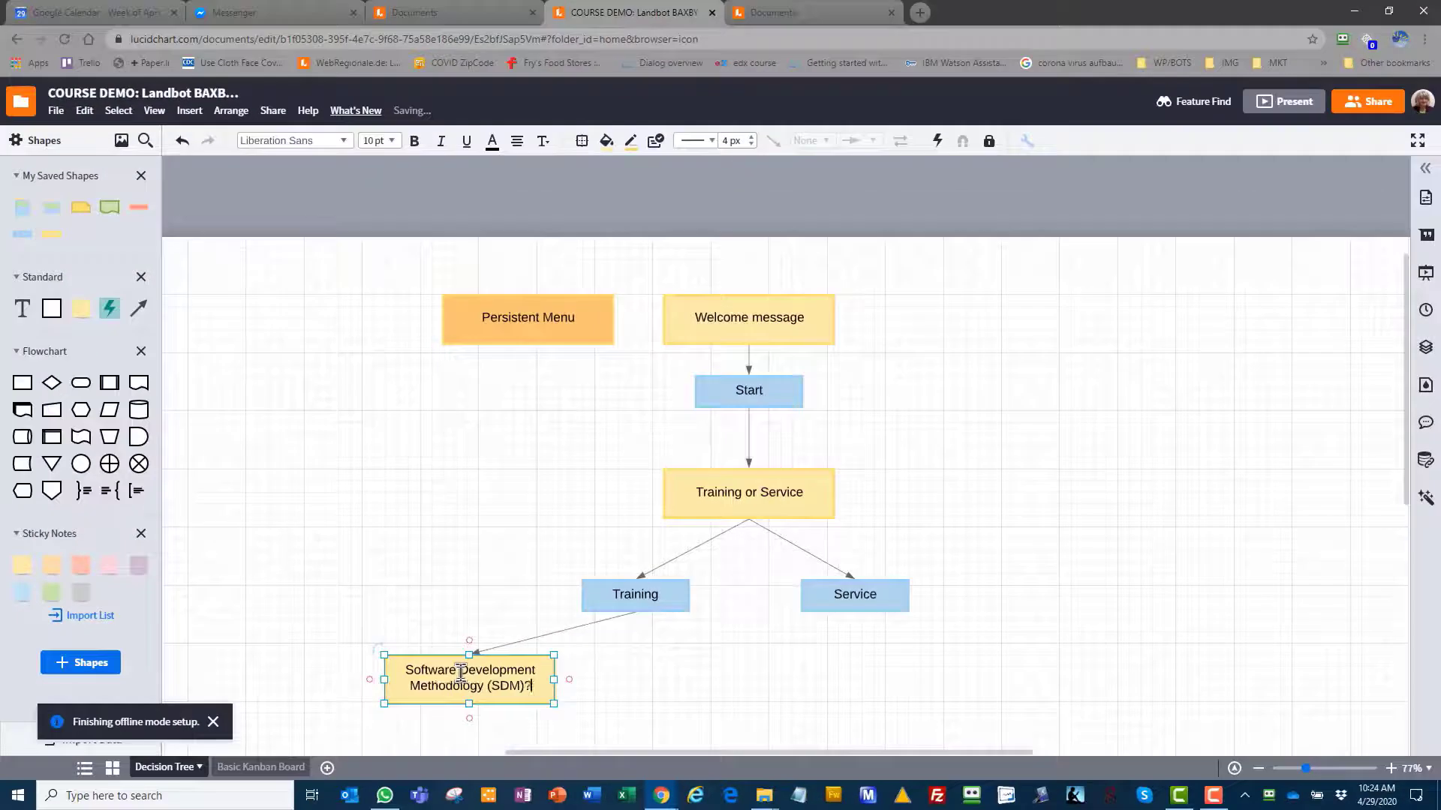
left_click(719, 753)
Add three choice boxes labelled Traditional, Lean Agile and Unknown/All.
scroll(719, 753, "down", 2)
scroll(656, 684, "down", 1)
left_click_drag(21, 234, 467, 540)
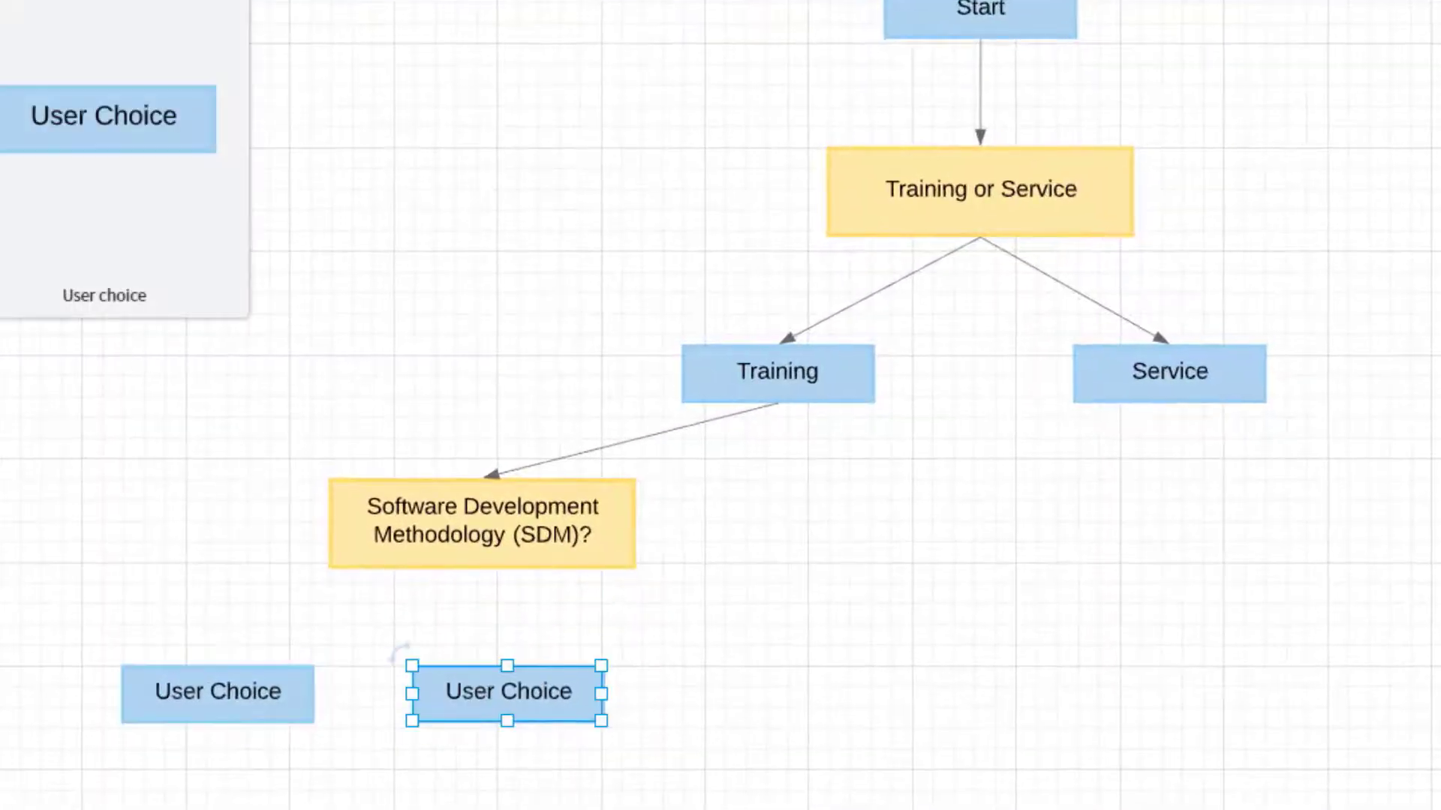
left_click_drag(105, 119, 770, 705)
left_click(183, 682)
type("Tra")
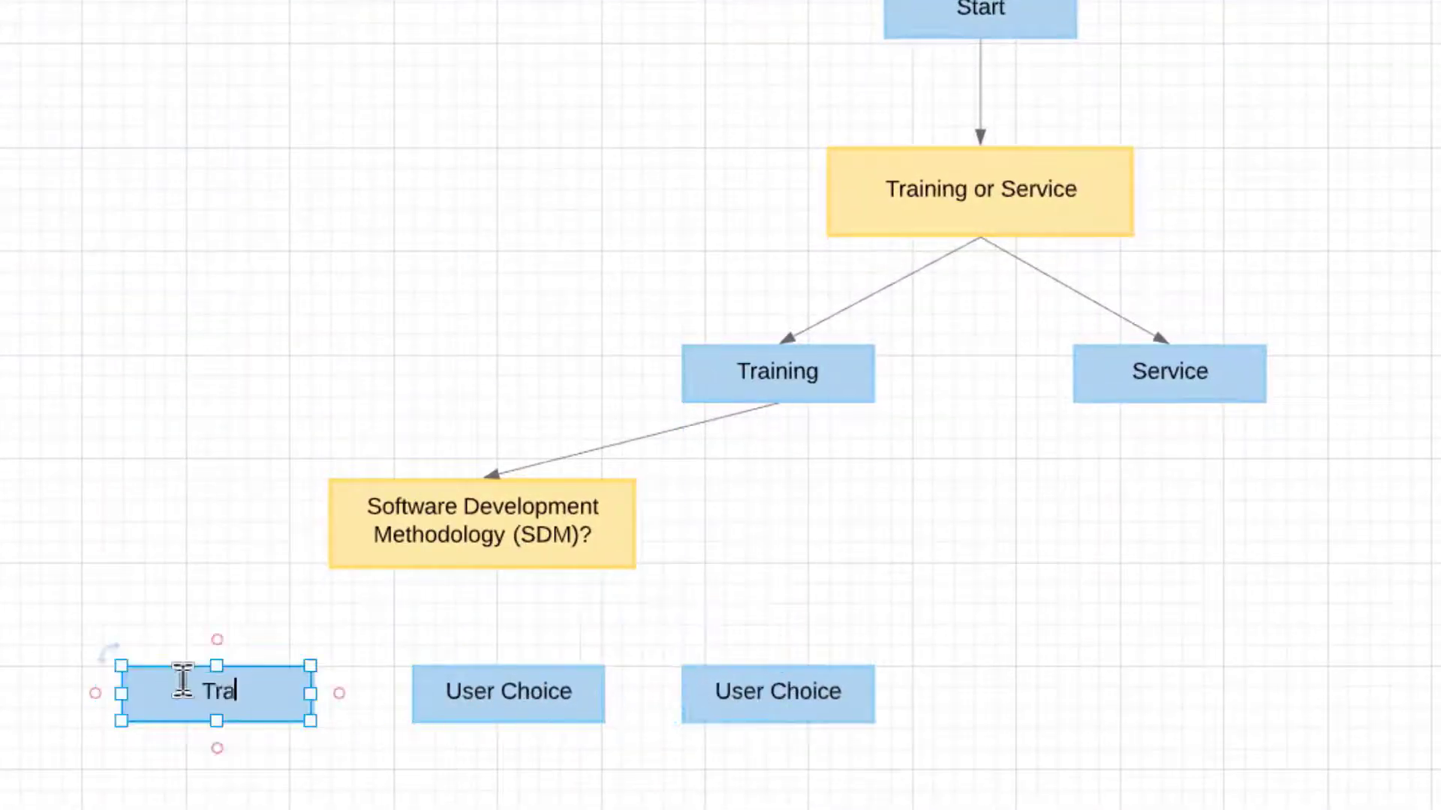
type("ditional")
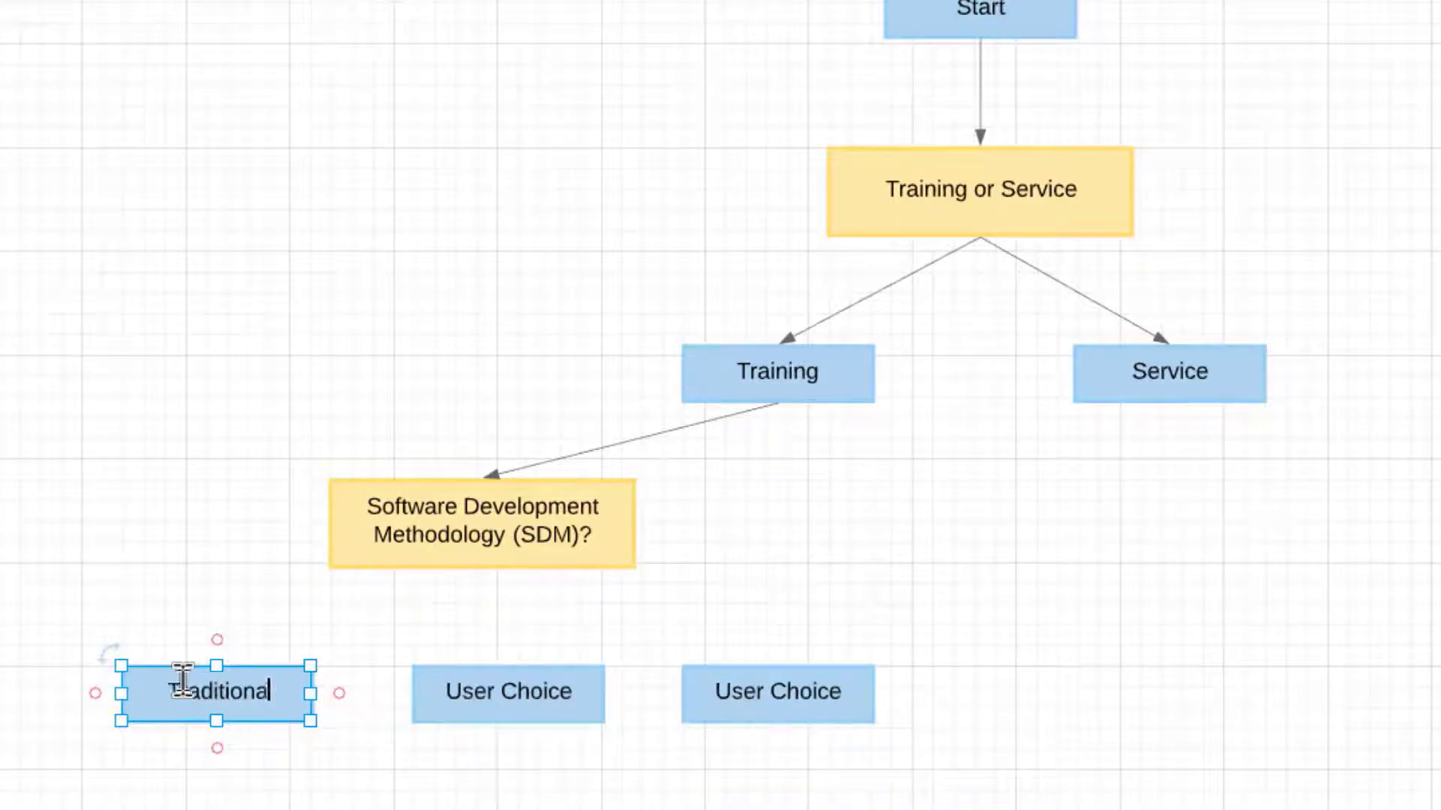
left_click(511, 687)
type("Lean Agil")
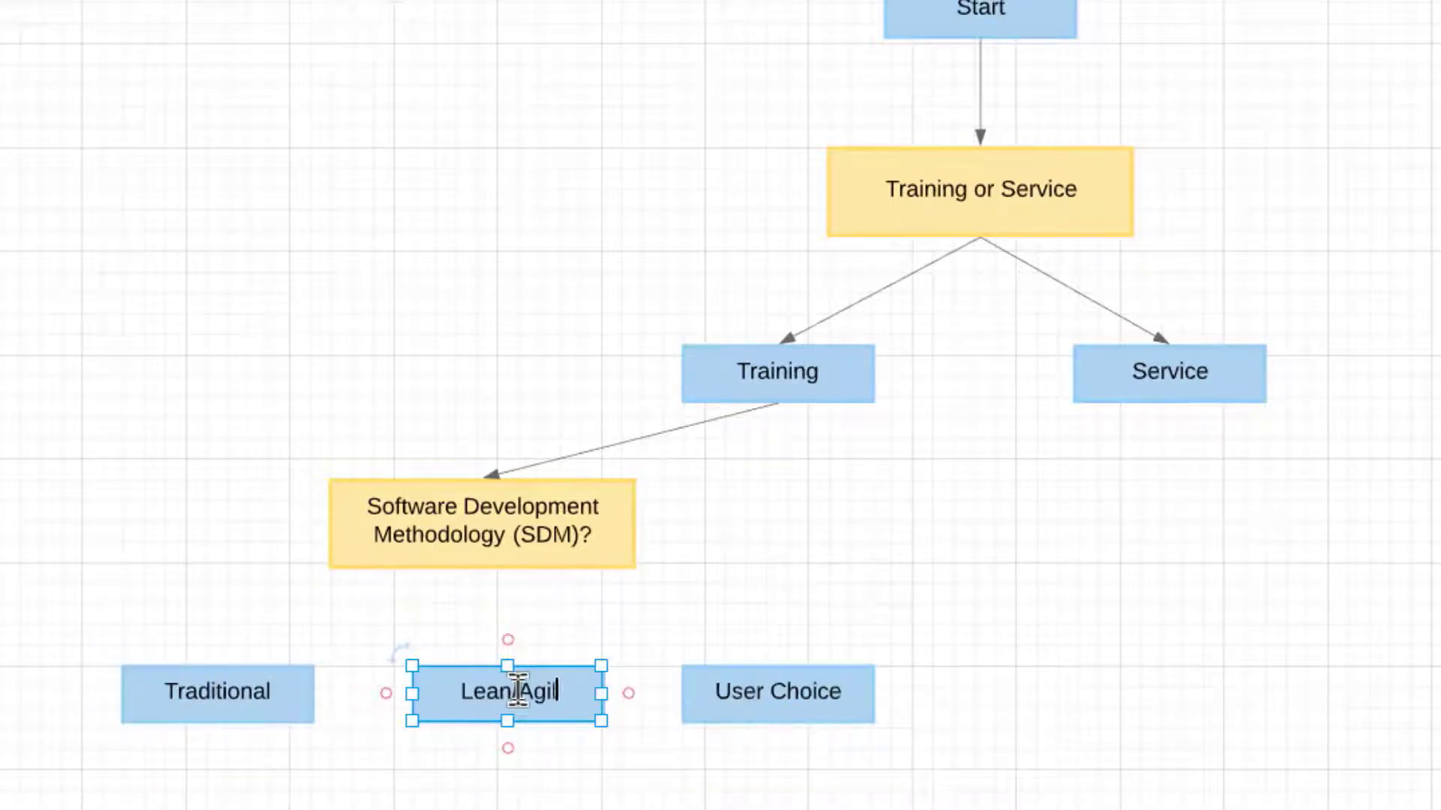
type("e")
left_click(791, 691)
type("Unkno")
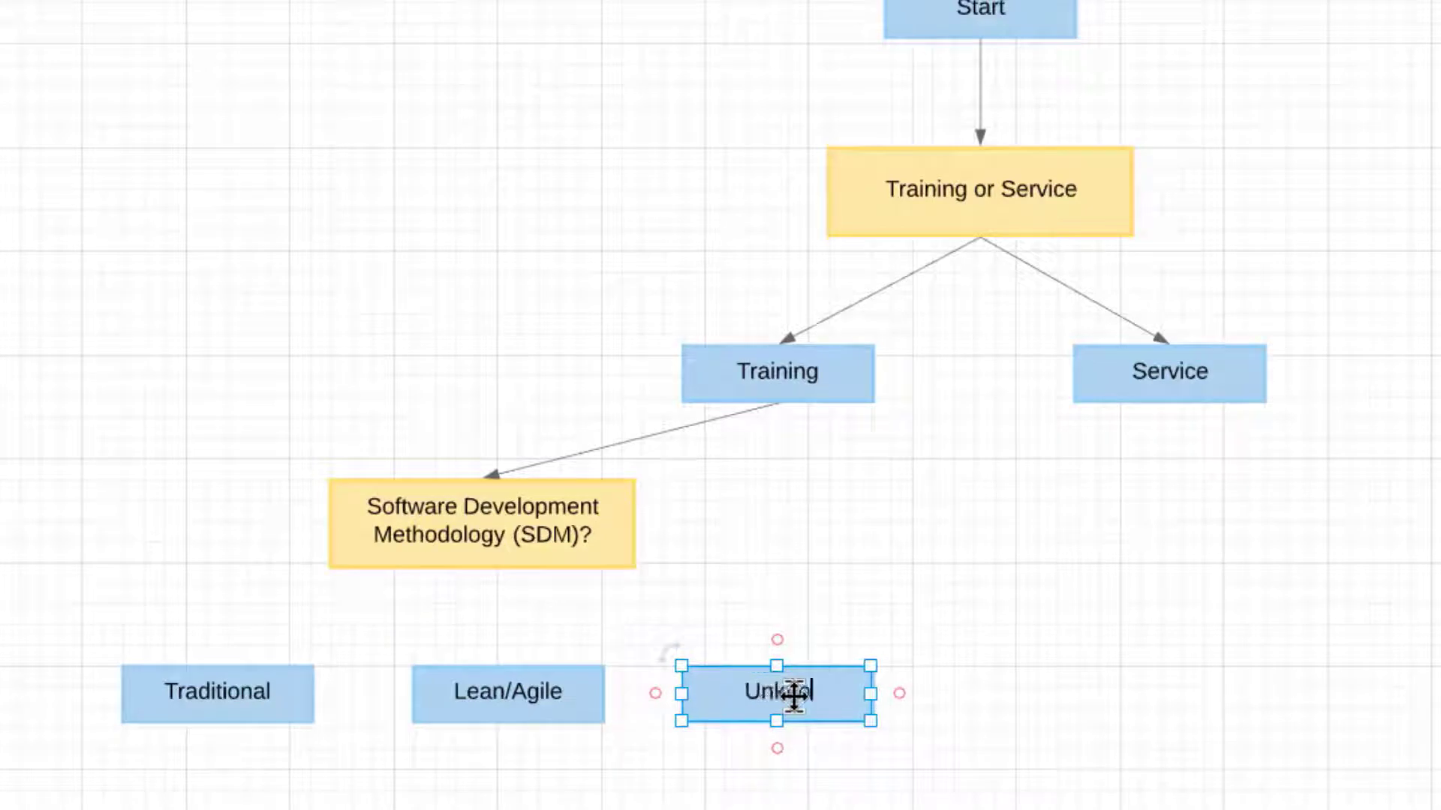
type("wn/All")
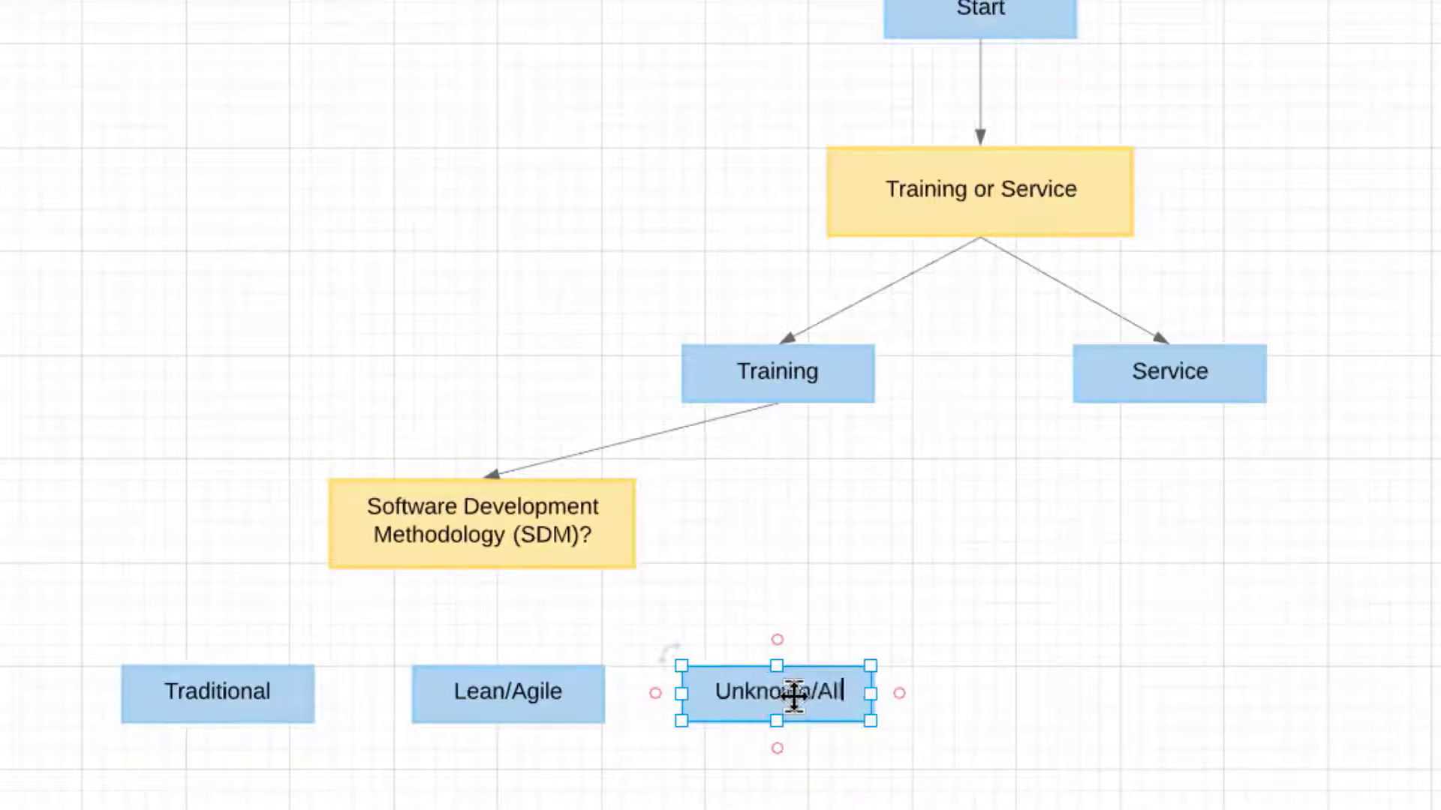
Connect the SDM question by arrows to Traditional, Lean/Agile and Unknown/All.
left_click(484, 559)
left_click_drag(481, 593, 225, 664)
left_click(538, 513)
left_click_drag(481, 592, 518, 699)
left_click(492, 544)
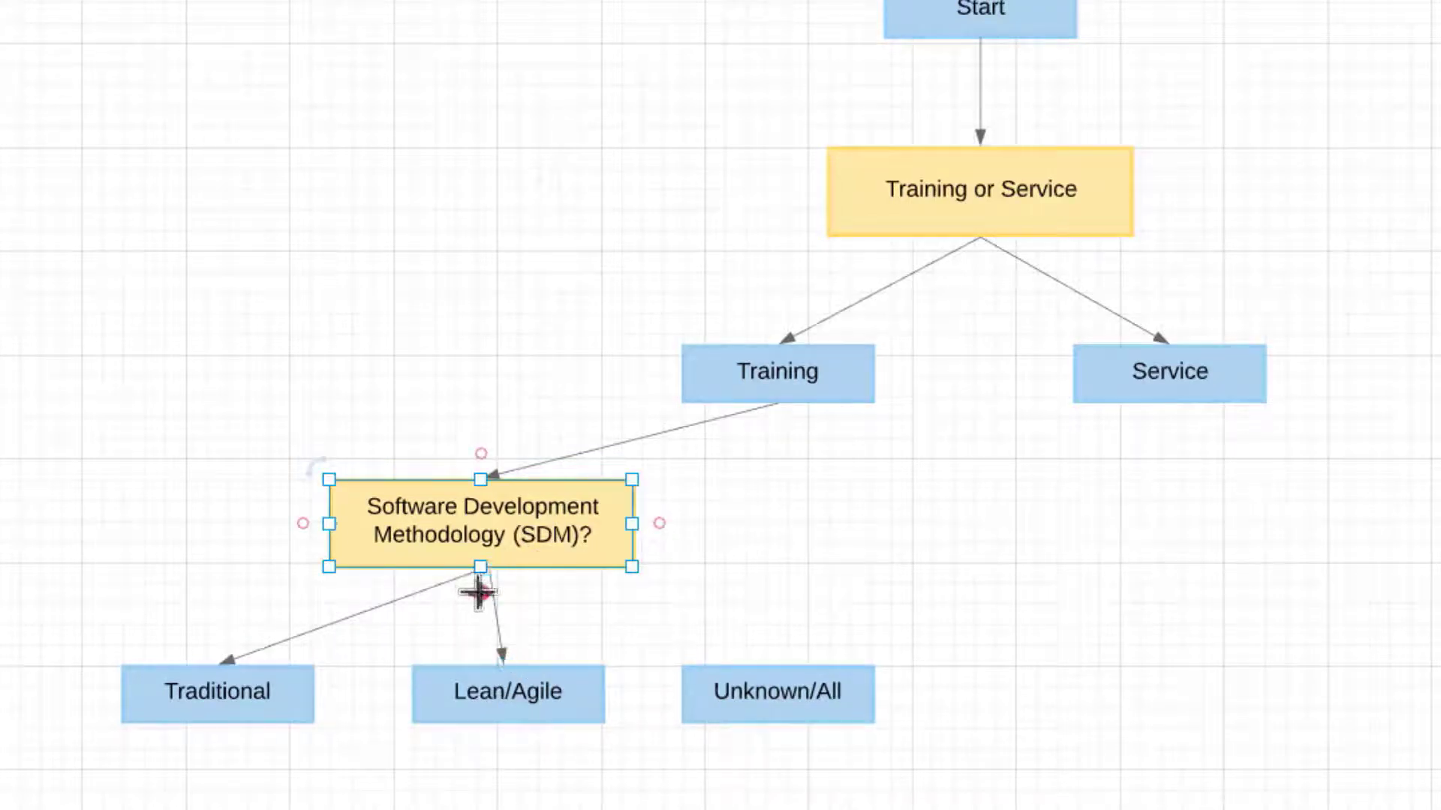
left_click_drag(480, 596, 783, 665)
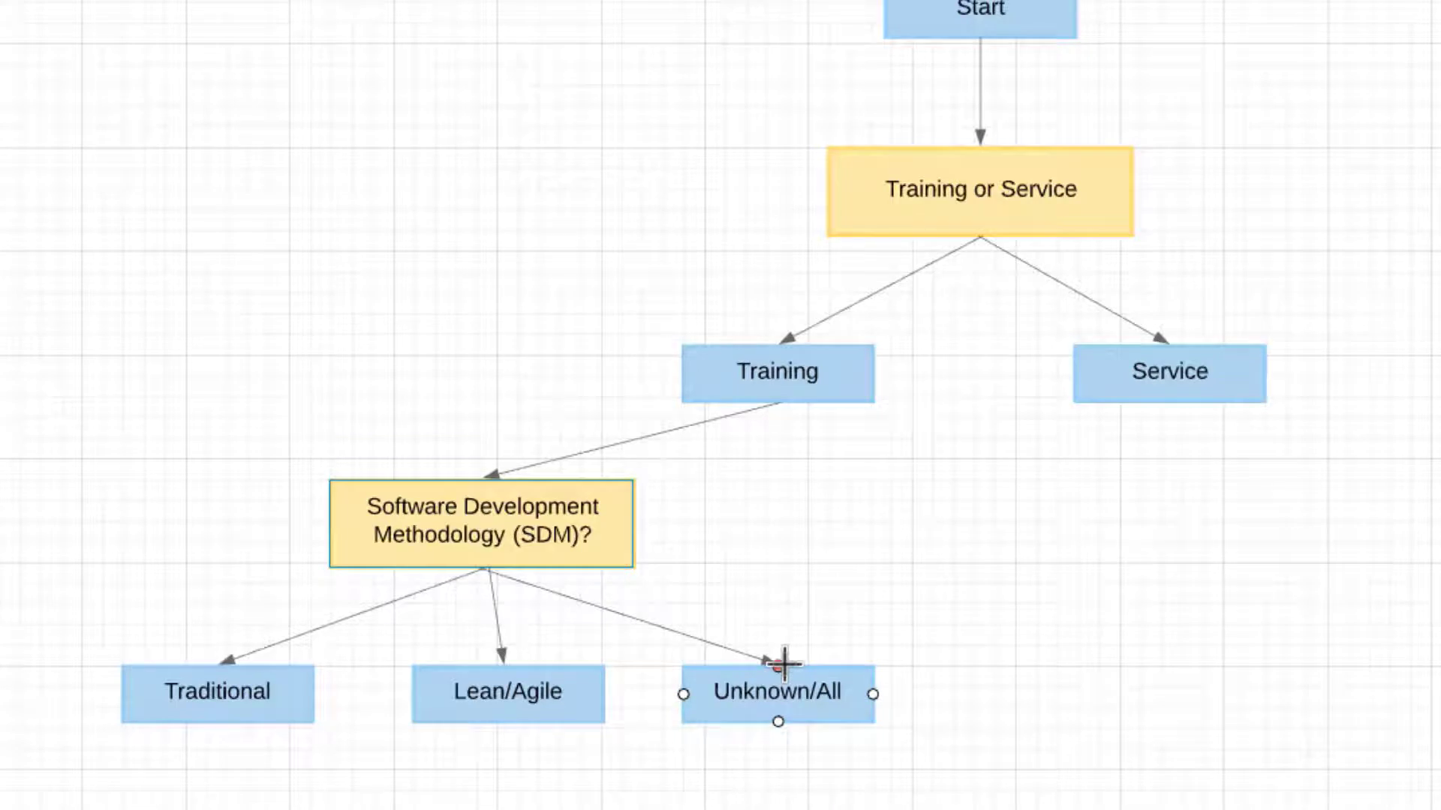
left_click_drag(783, 664, 782, 664)
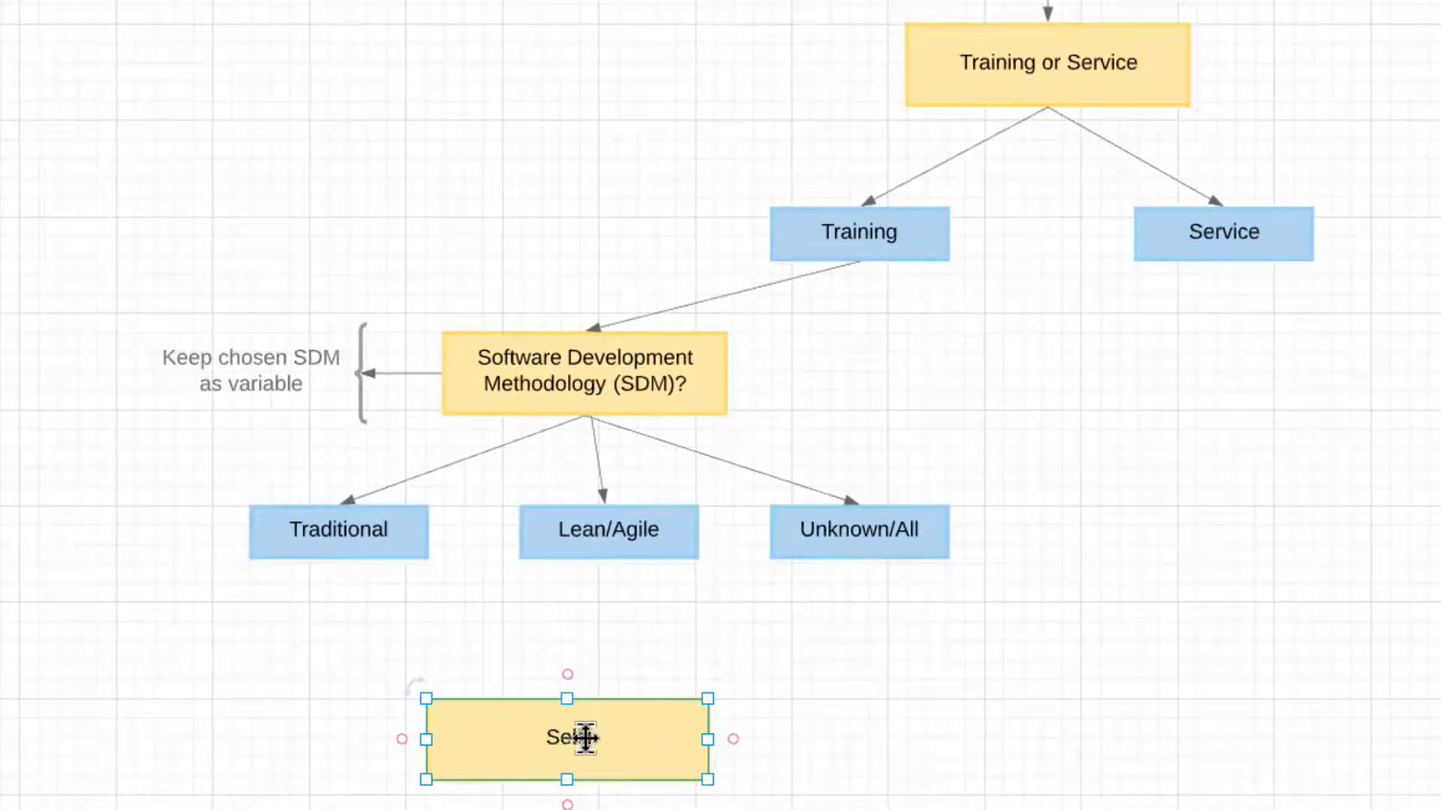
Label the bot box 'Self-study or Coaching?' and connect all three SDM choices to it.
type("-study")
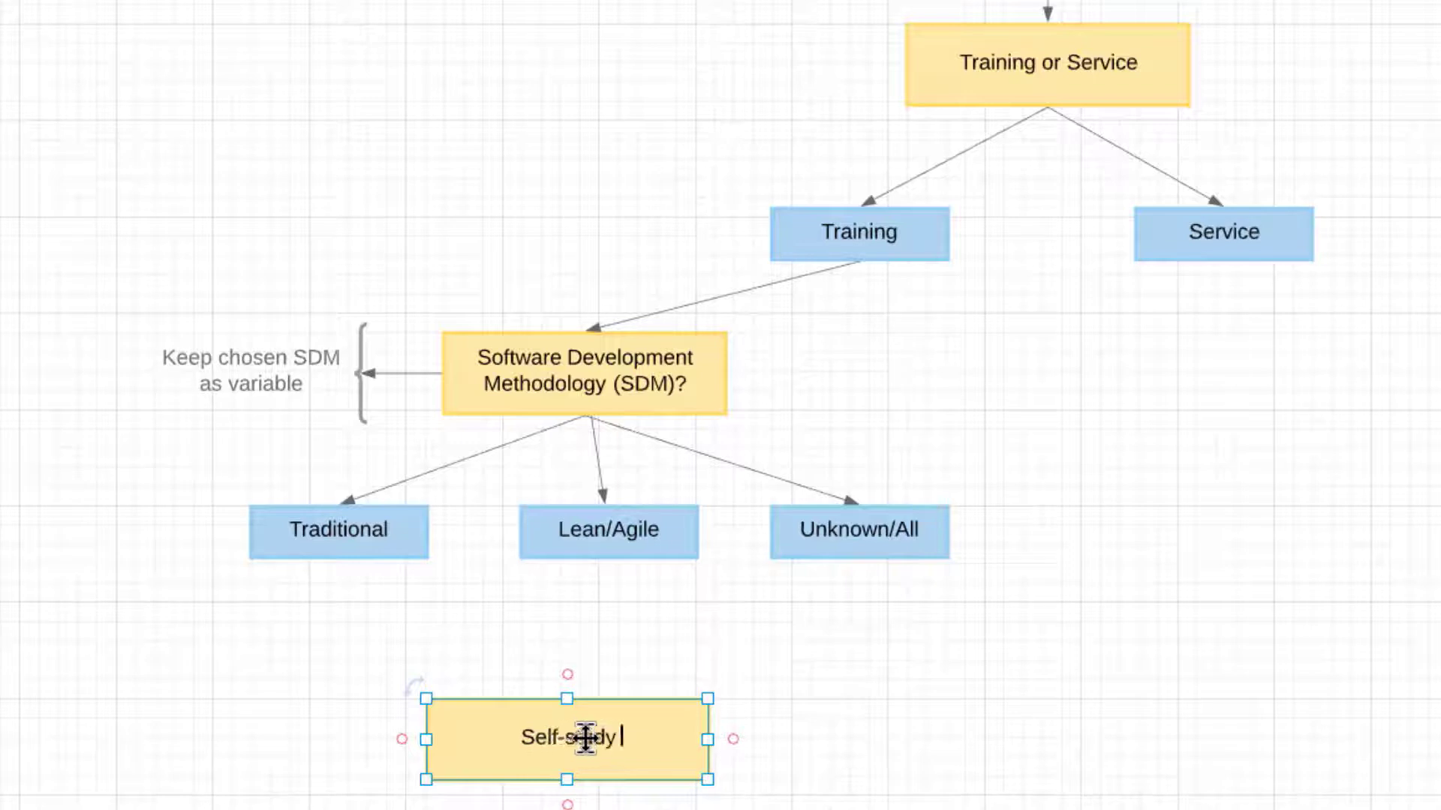
type(" or Coaching")
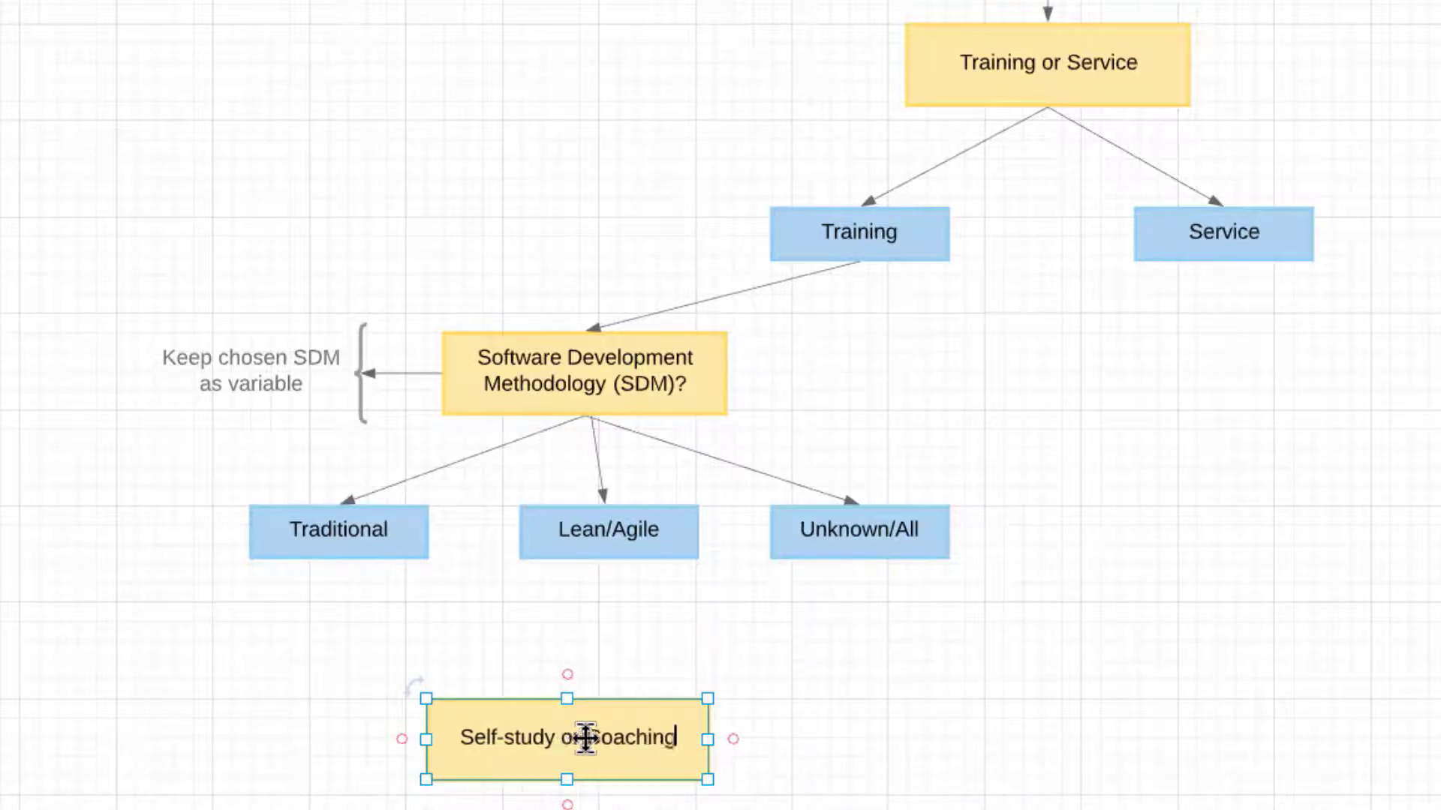
type("?")
left_click(338, 542)
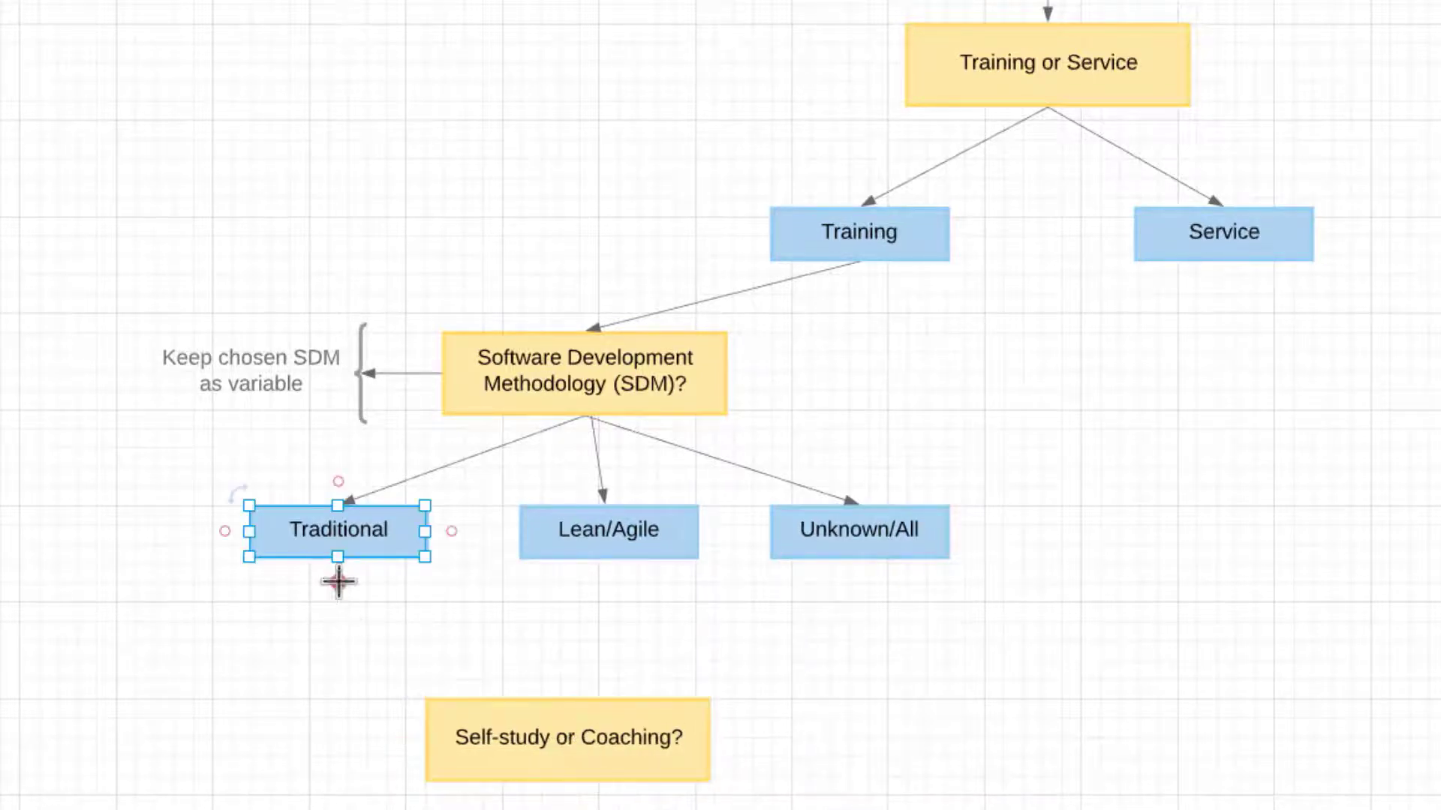
left_click_drag(338, 557, 593, 733)
left_click(608, 544)
left_click_drag(606, 557, 582, 712)
left_click(858, 540)
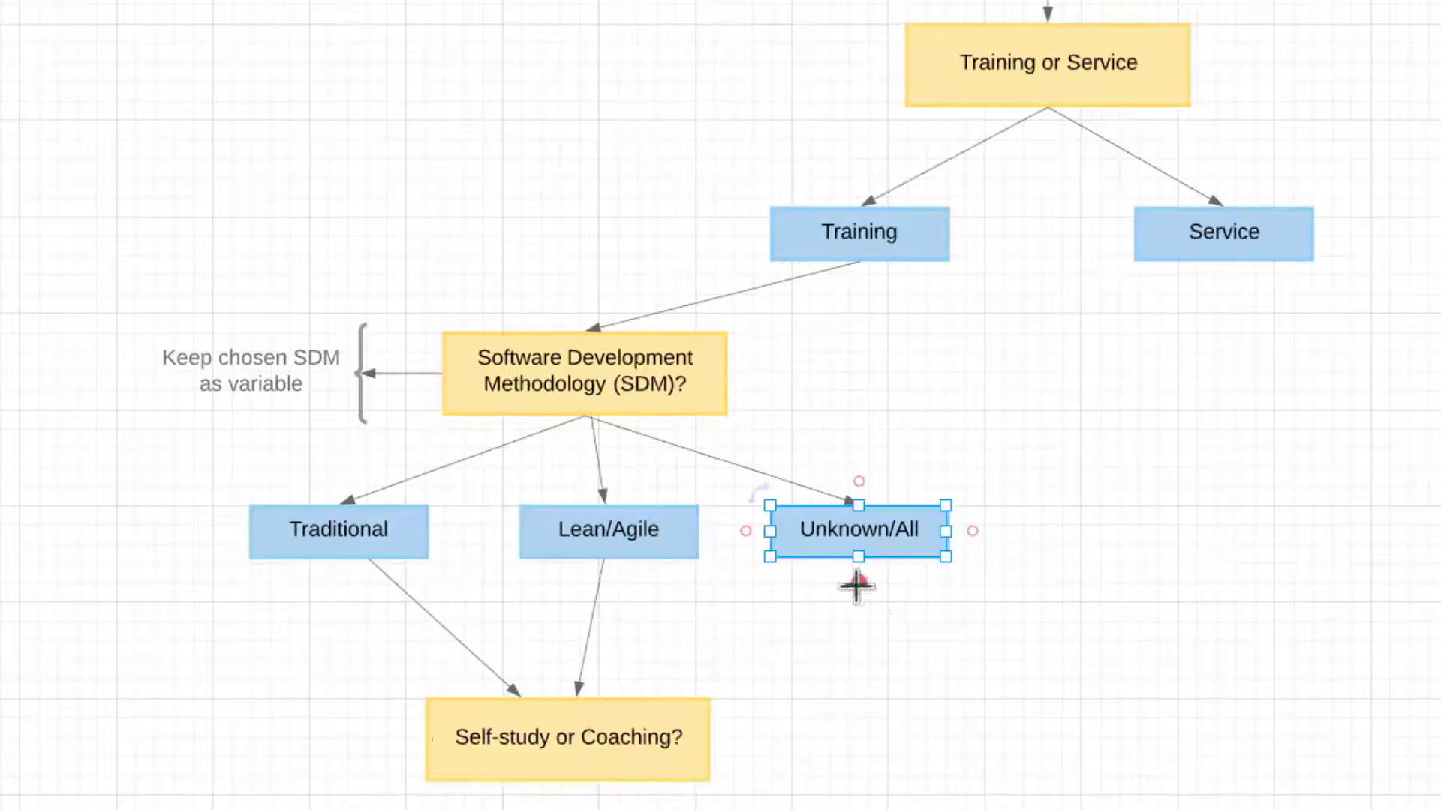
left_click_drag(856, 584, 504, 695)
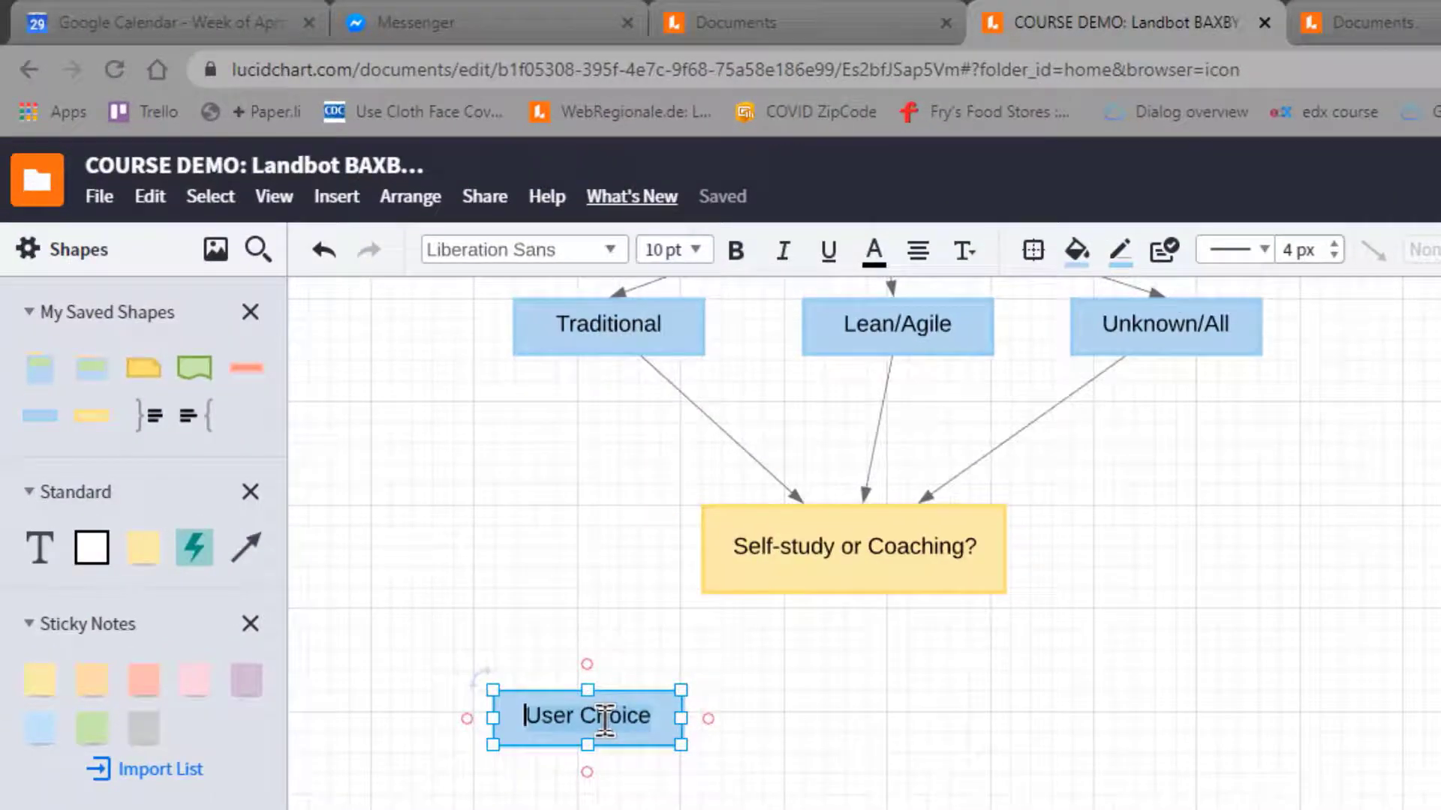
Add Books, Video Courses and Coaching/Mentoring boxes, each connected from the question.
type("Books")
left_click_drag(605, 719, 1180, 714)
type("Guide")
type("o Courses")
type("Coaching")
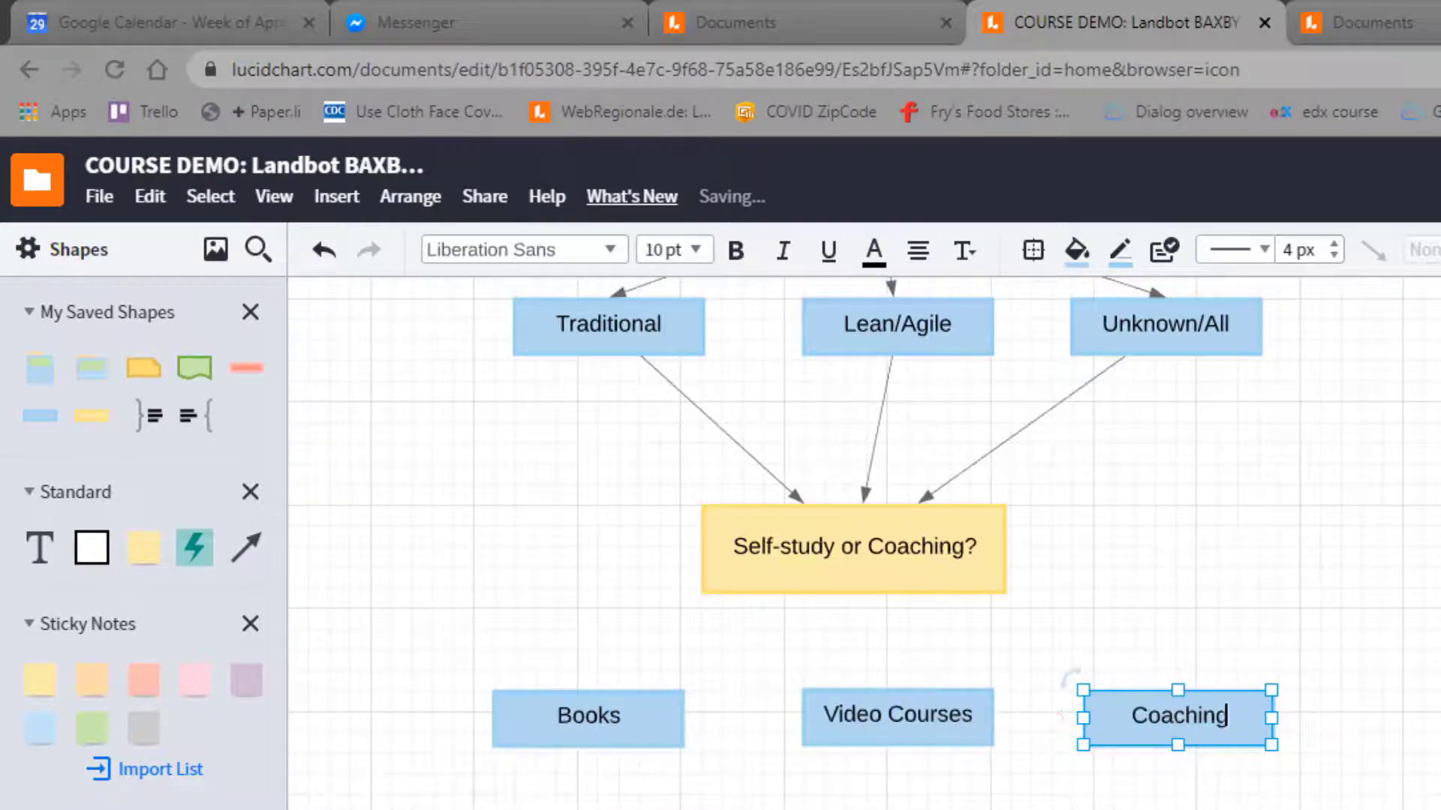
type("/Mentoring")
left_click(854, 581)
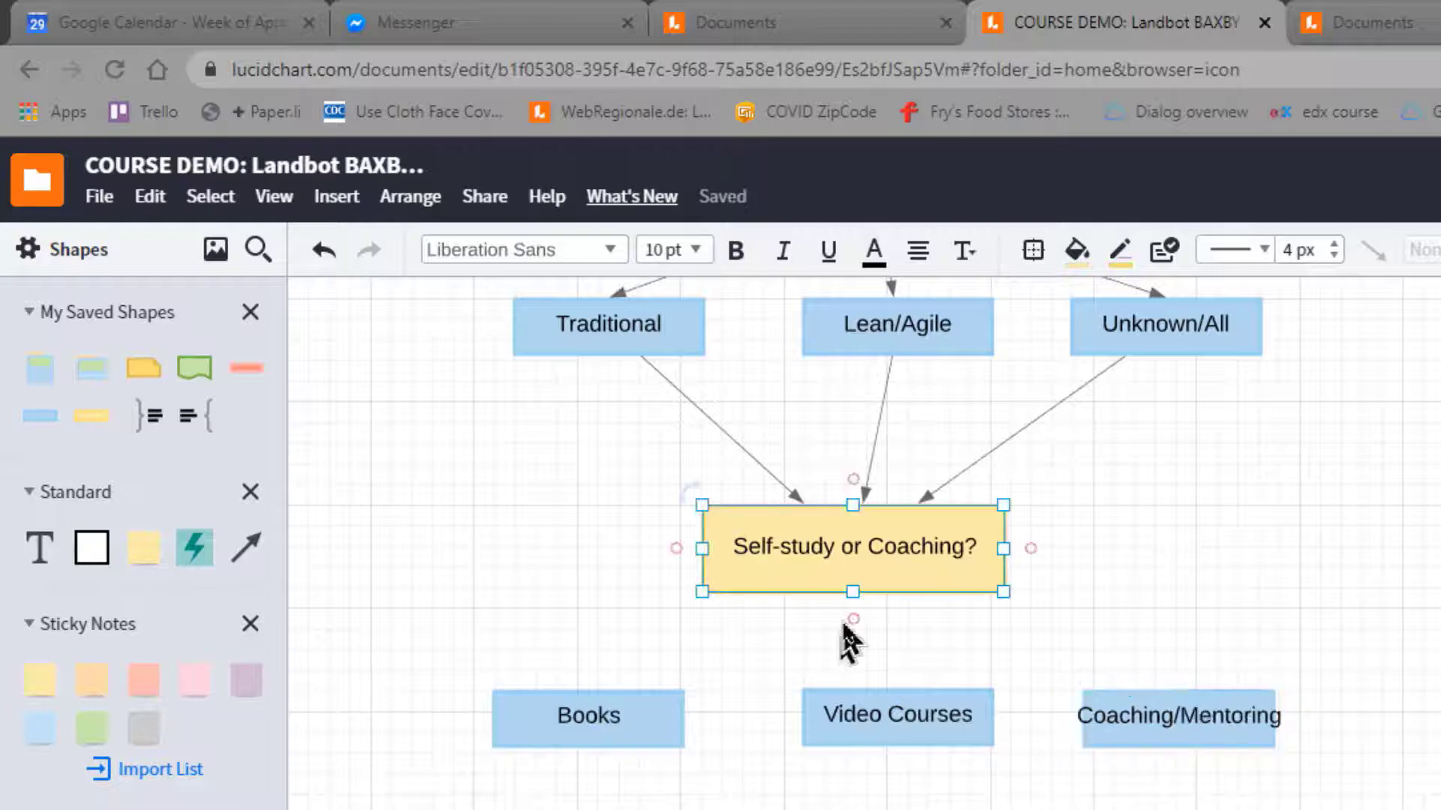
left_click_drag(856, 595, 579, 689)
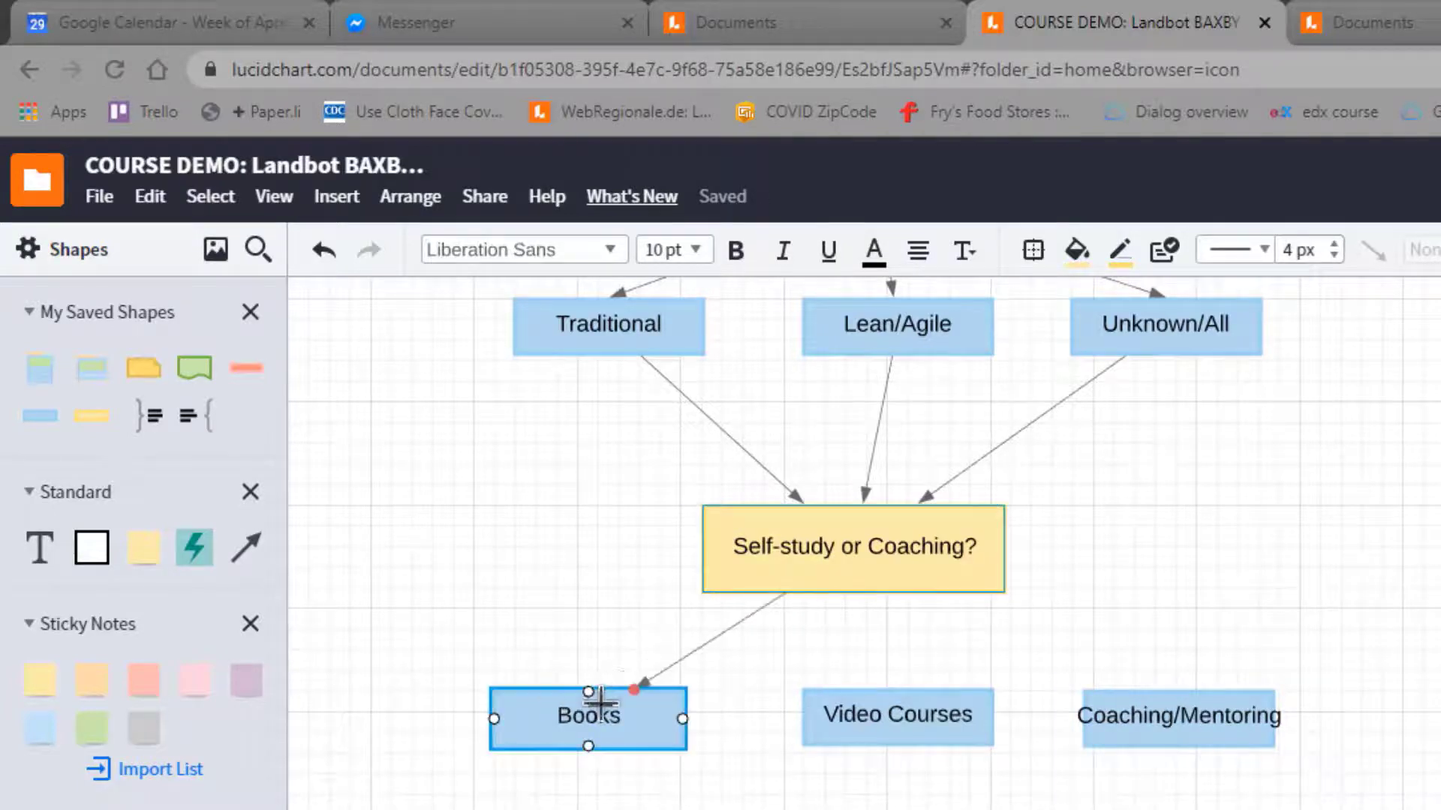
left_click_drag(874, 555, 897, 715)
left_click(901, 537)
left_click_drag(846, 616, 1246, 718)
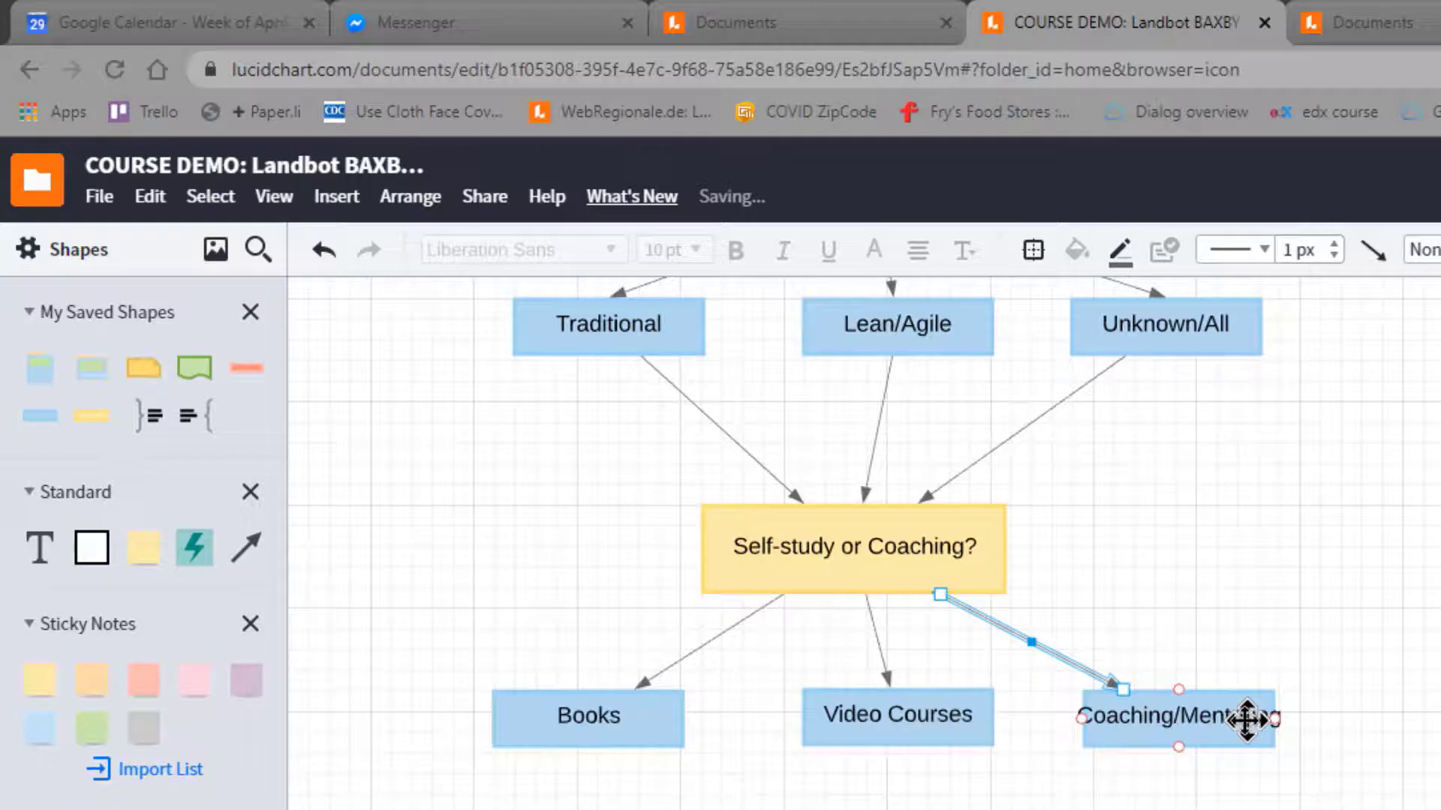
Attach a yellow bot box to Coaching/Mentoring about chatting, providing contact info or learning more.
left_click(1246, 719)
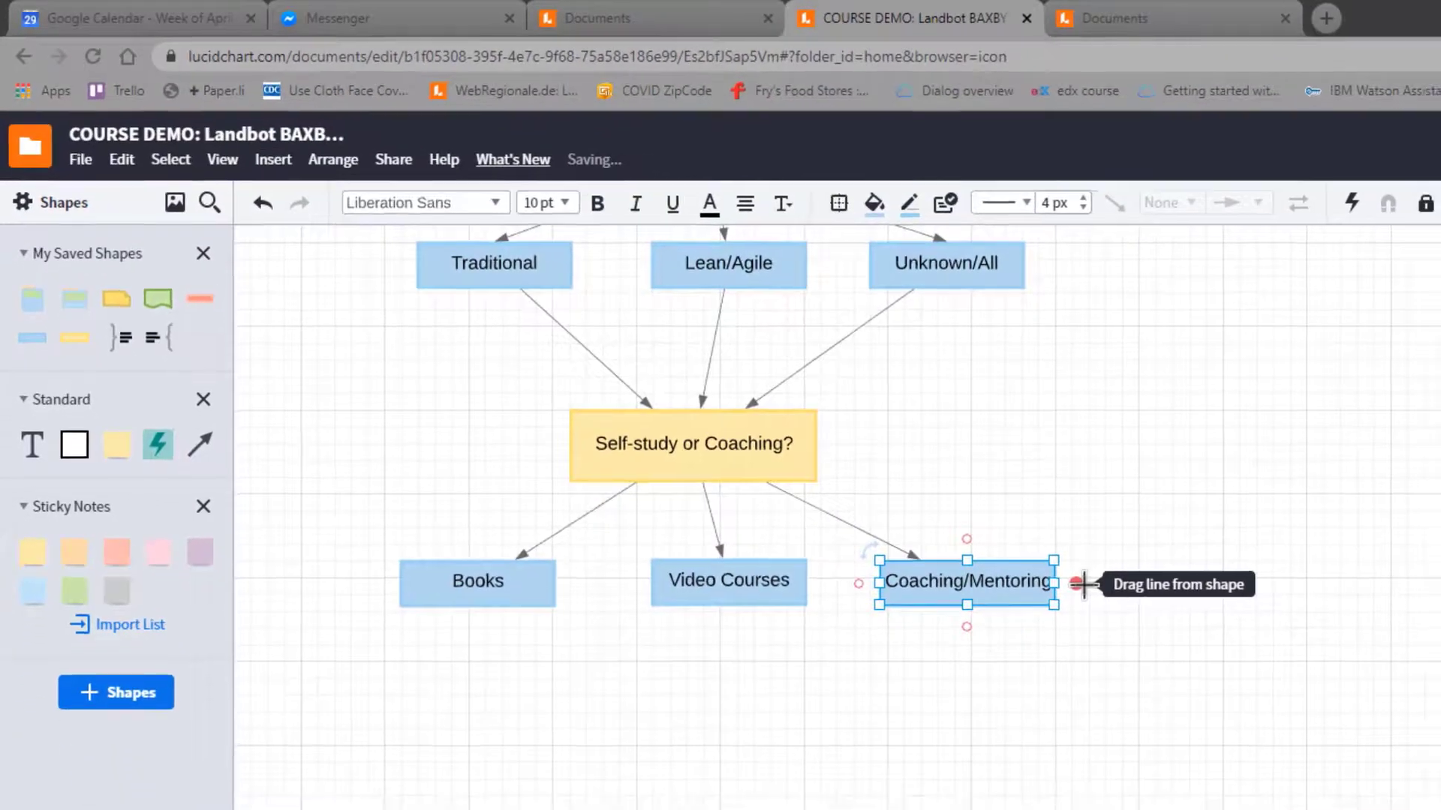
left_click_drag(1275, 719, 1392, 660)
left_click_drag(1143, 538, 1142, 538)
left_click(1080, 618)
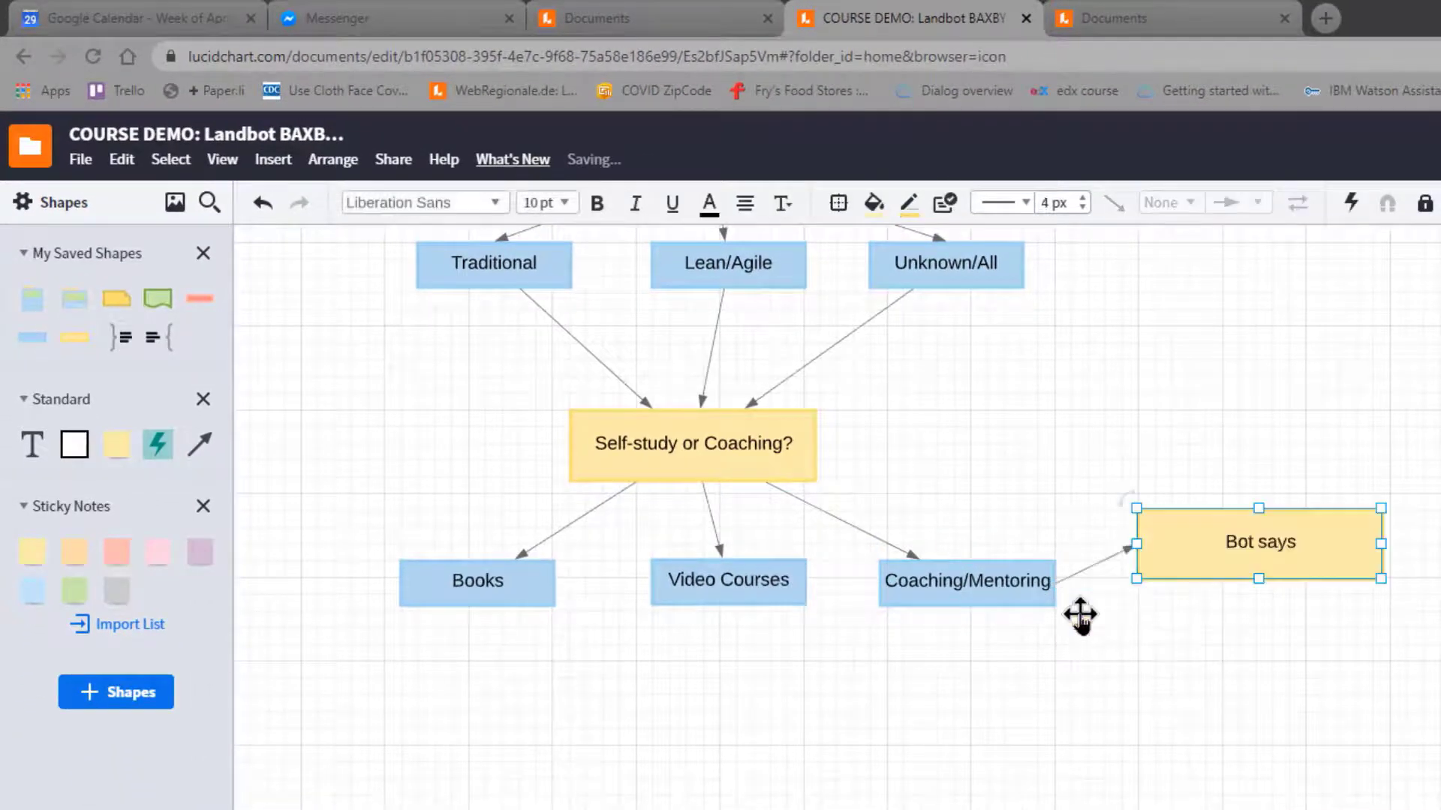
double_click(1246, 541)
type("That")
type(",")
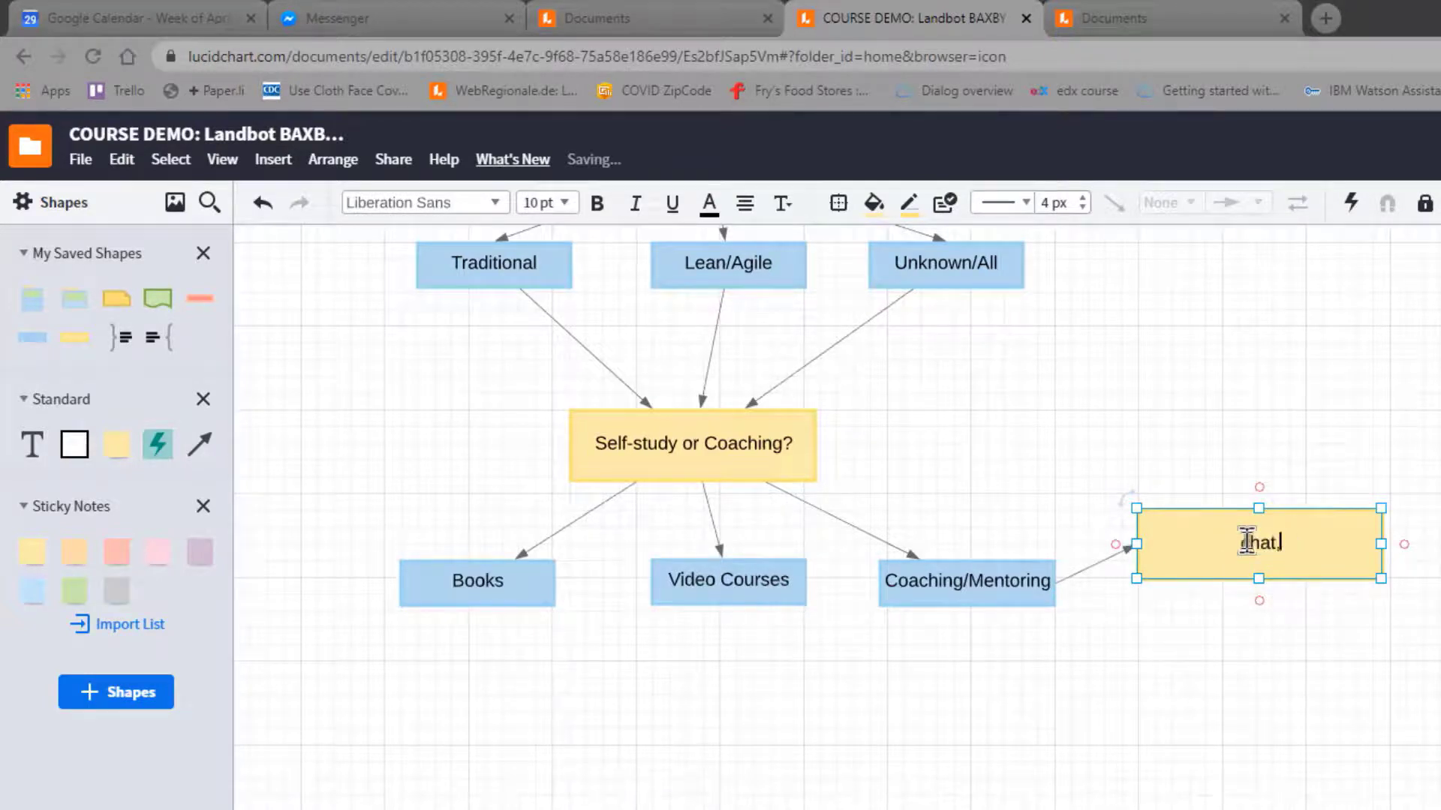
type(" d")
key("BackSpace")
type("provide conta")
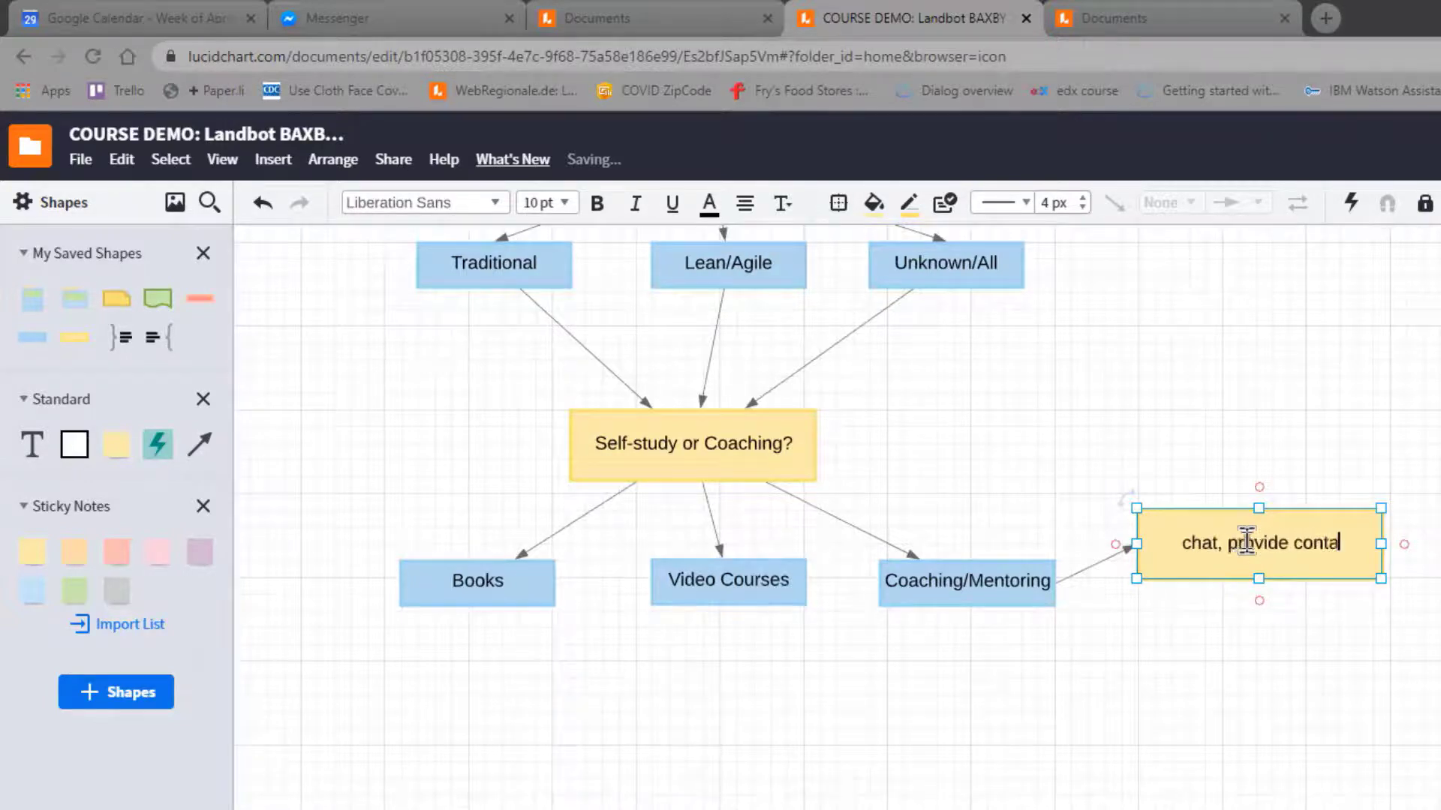
type("ct info")
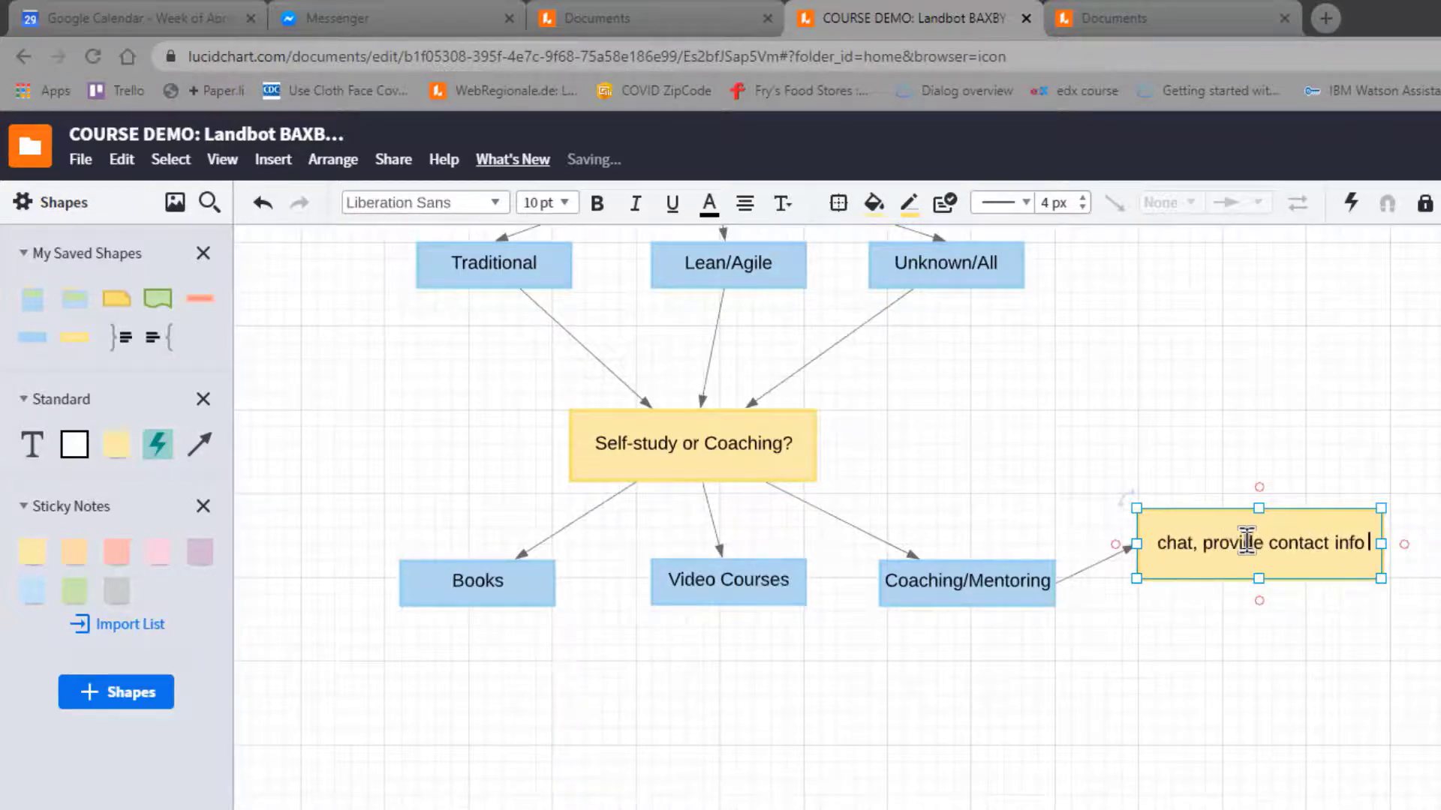
type(" or")
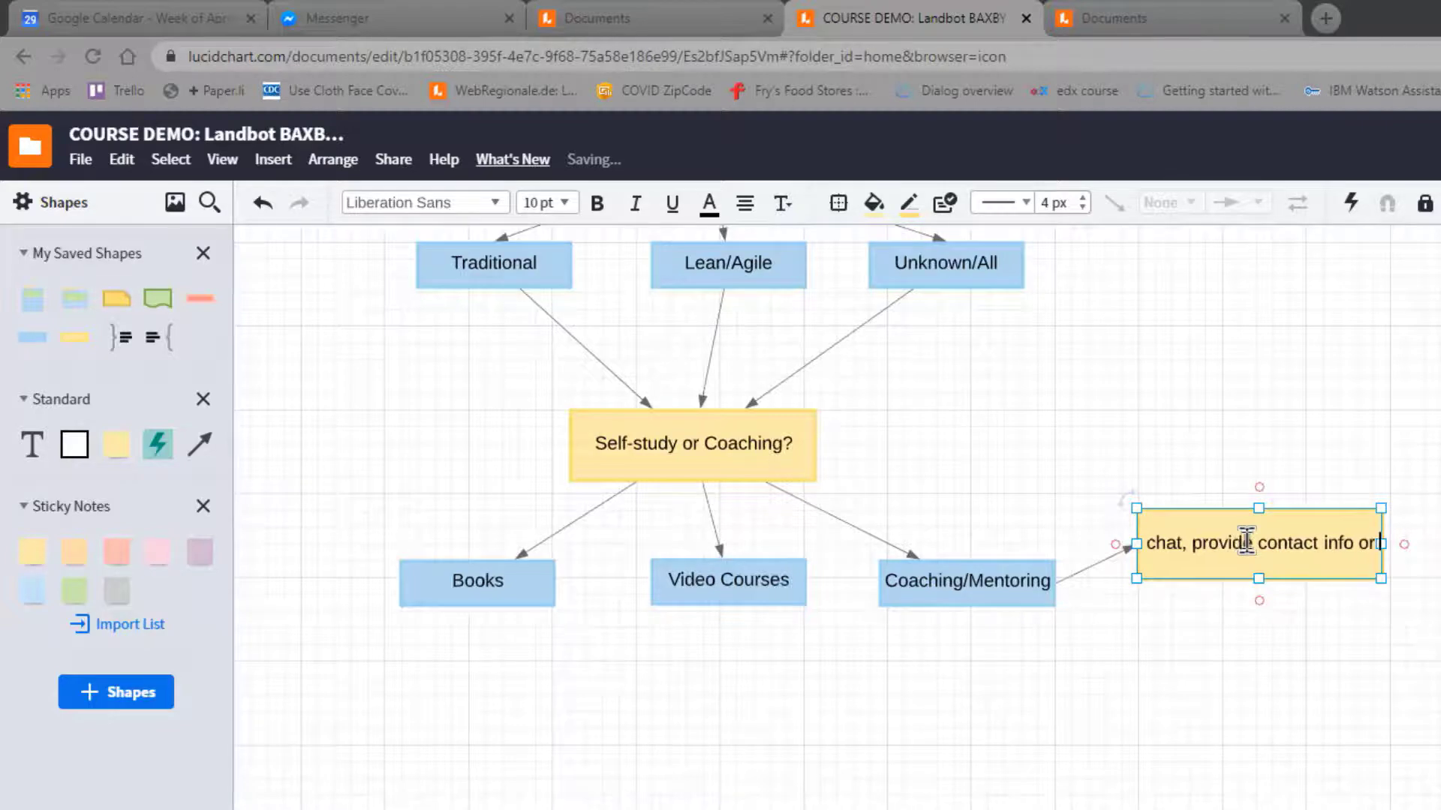
type(" learn more?")
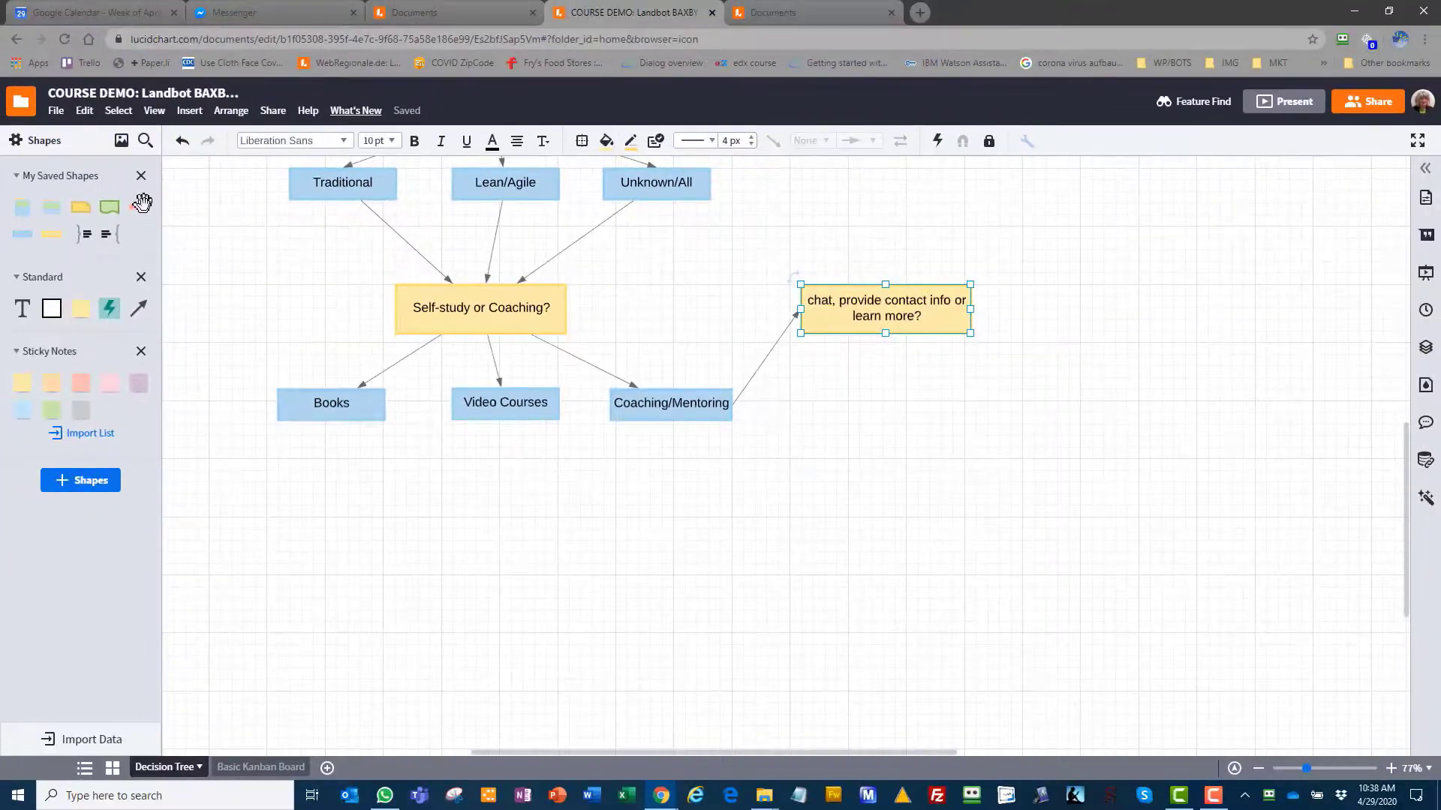
Place a red Conditional logic box below Books and connect Books and Video Courses to it.
mouse_move(142, 203)
left_mouse_down()
mouse_move(265, 200)
mouse_move(299, 353)
mouse_move(503, 538)
mouse_move(410, 526)
mouse_move(499, 685)
left_mouse_up()
left_click(333, 413)
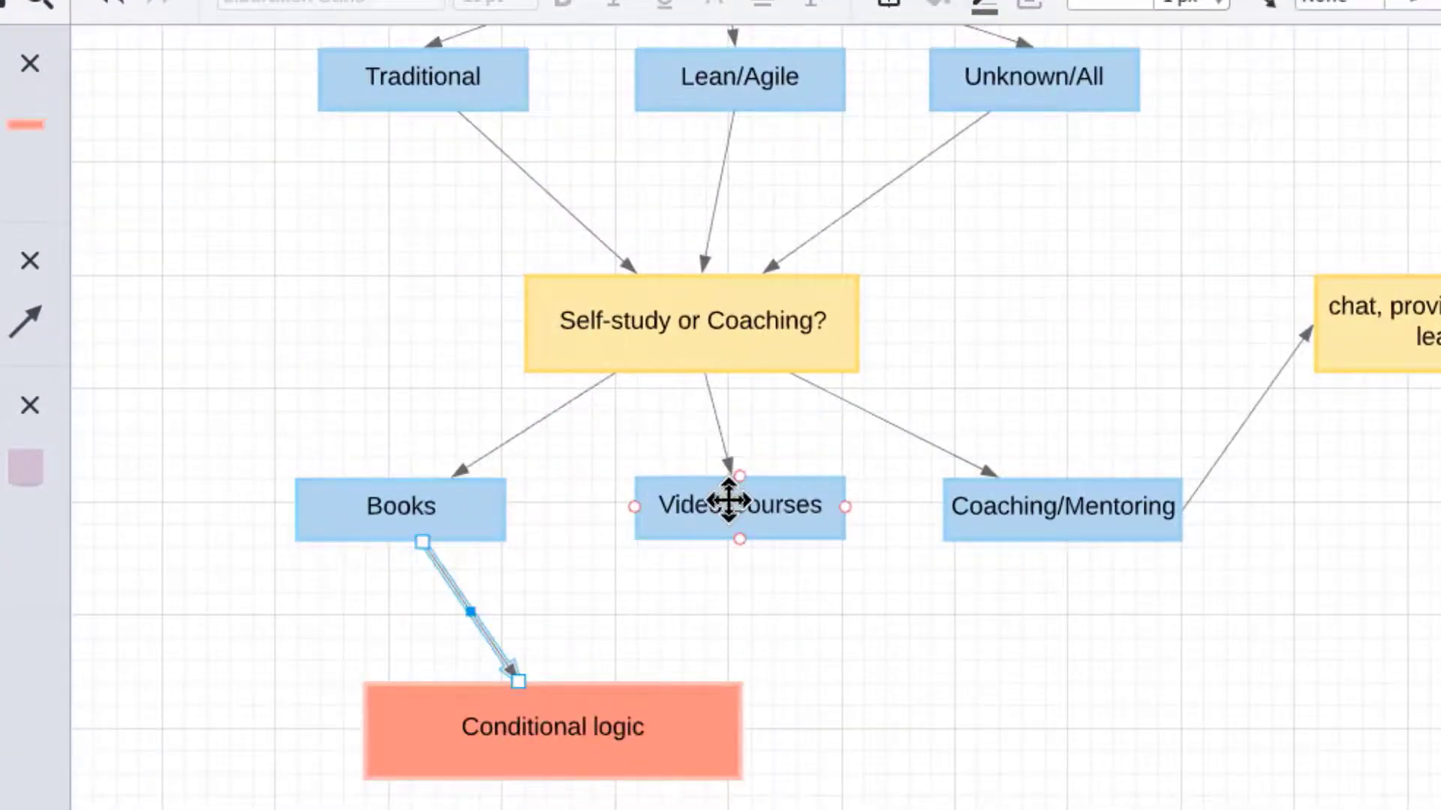
left_click(730, 498)
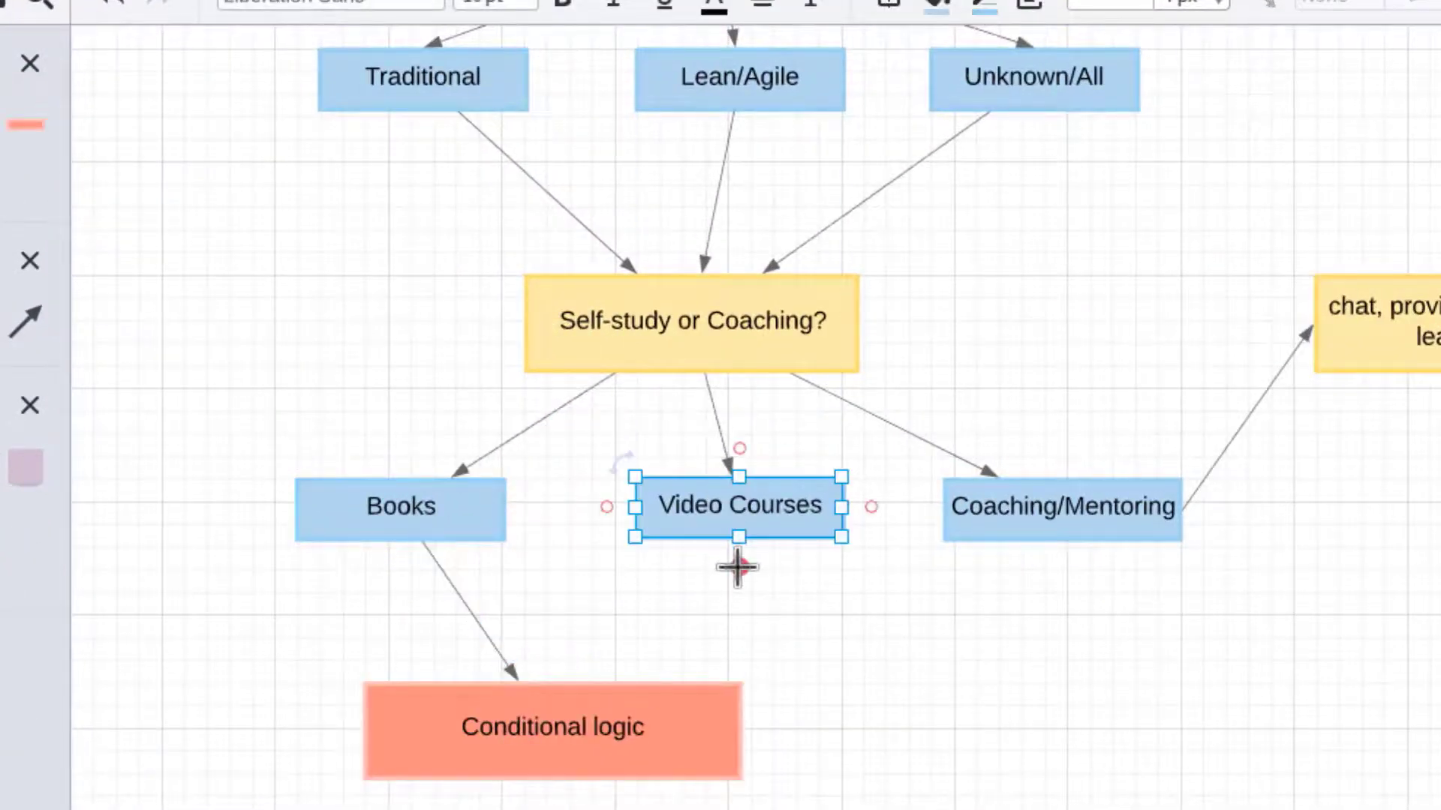
left_click_drag(736, 565, 547, 687)
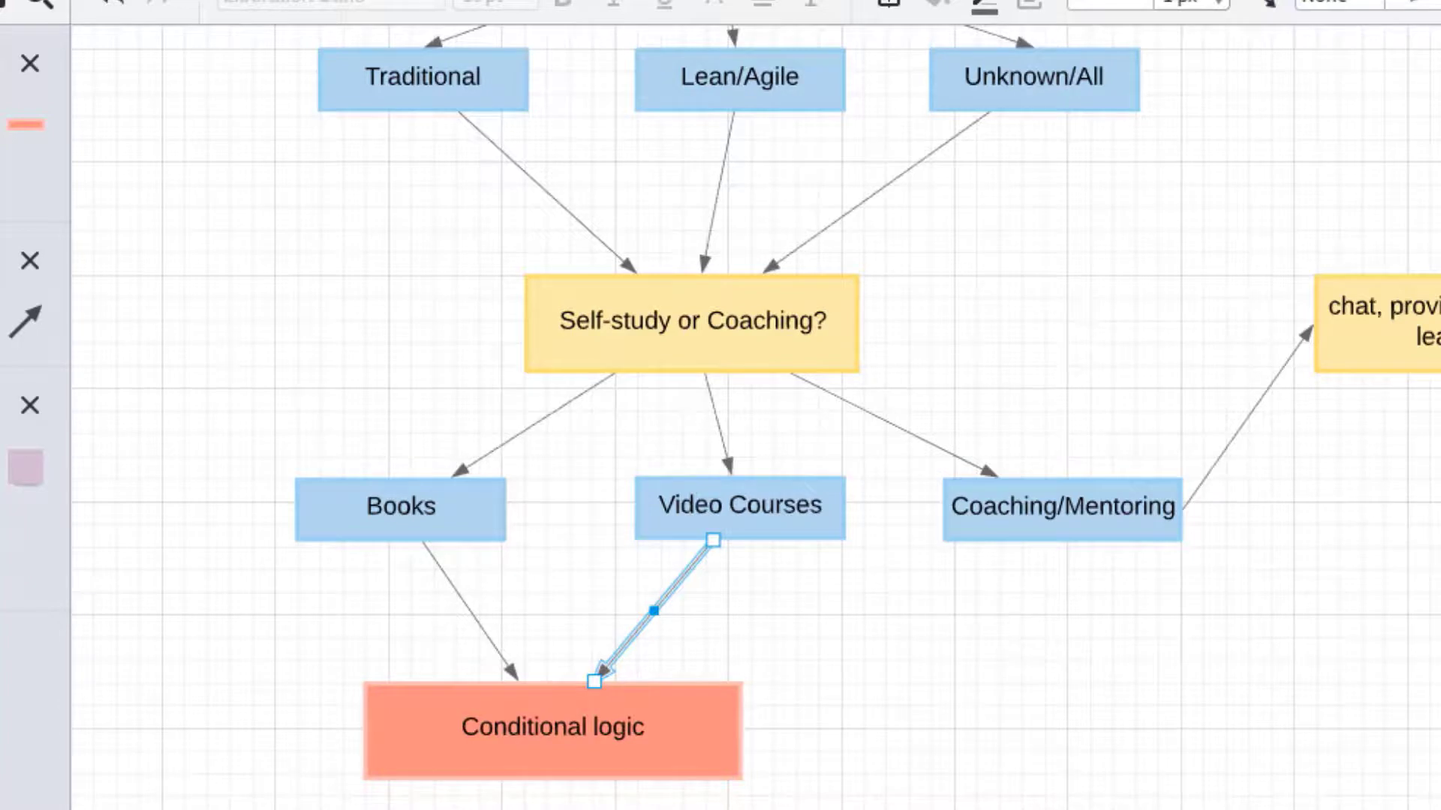
Add a bracket note reading 'keep as variable', linked from the Self-study question.
mouse_move(30, 180)
left_click(3, 216)
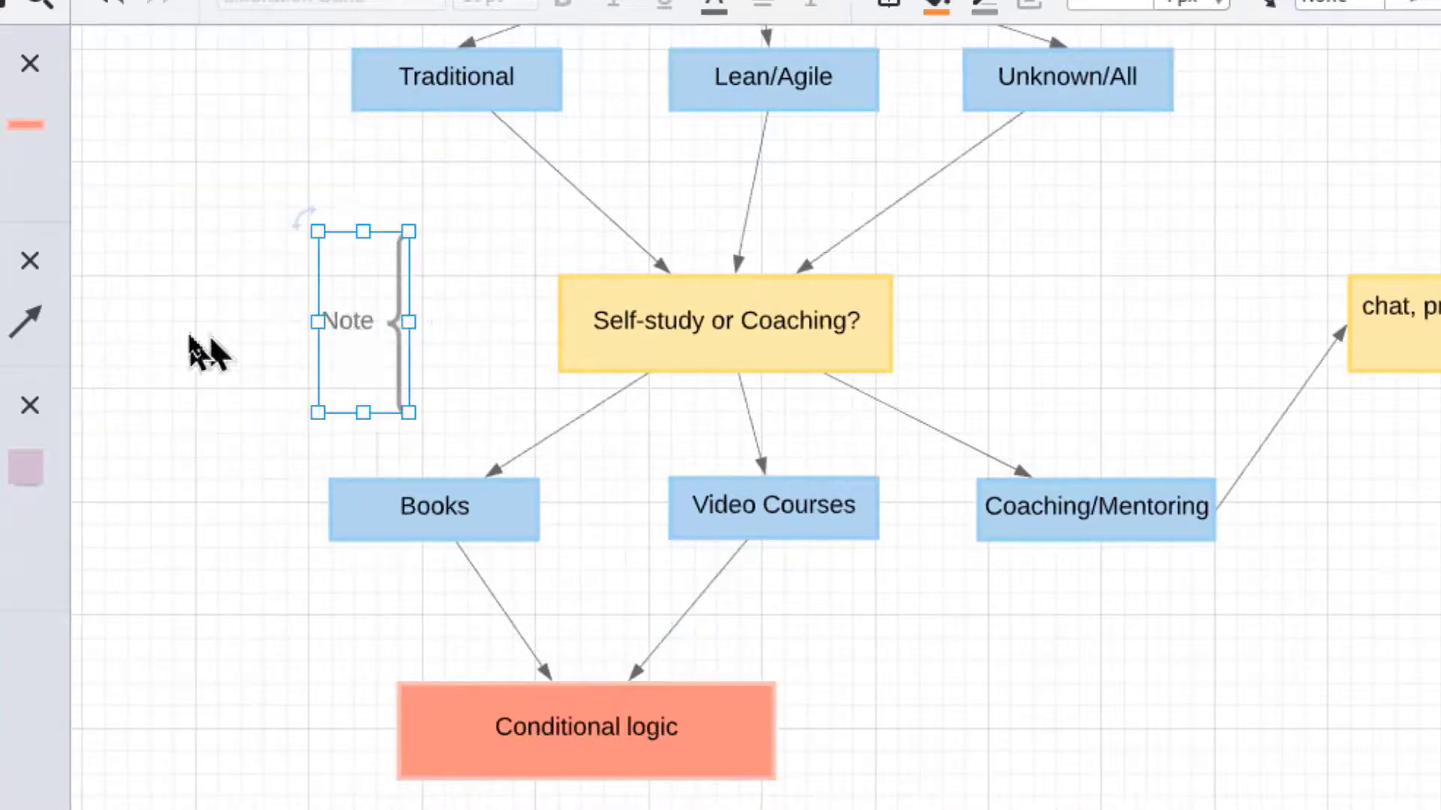
double_click(337, 324)
type("keep us")
type("s")
type(" va")
type("riable")
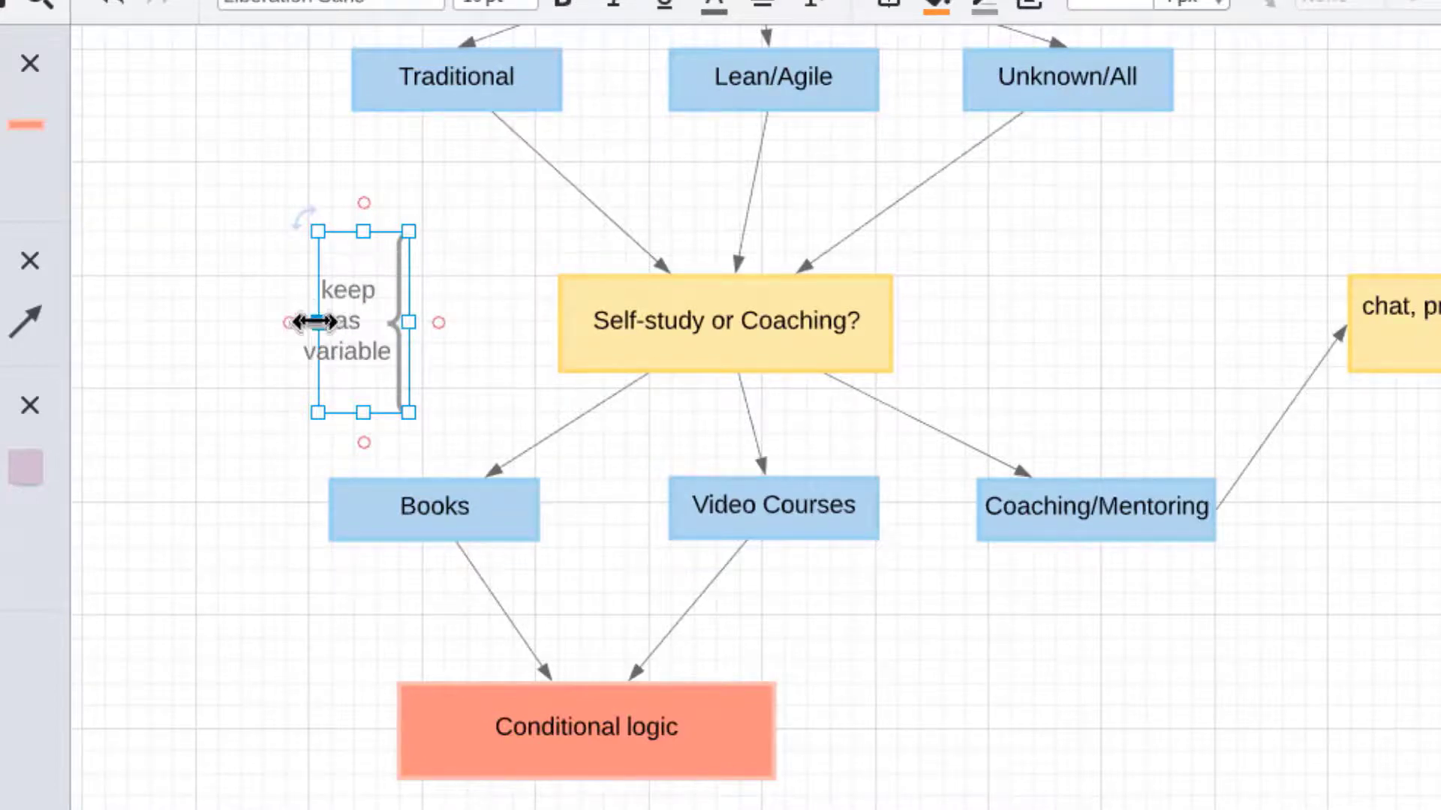
left_click_drag(319, 323, 199, 322)
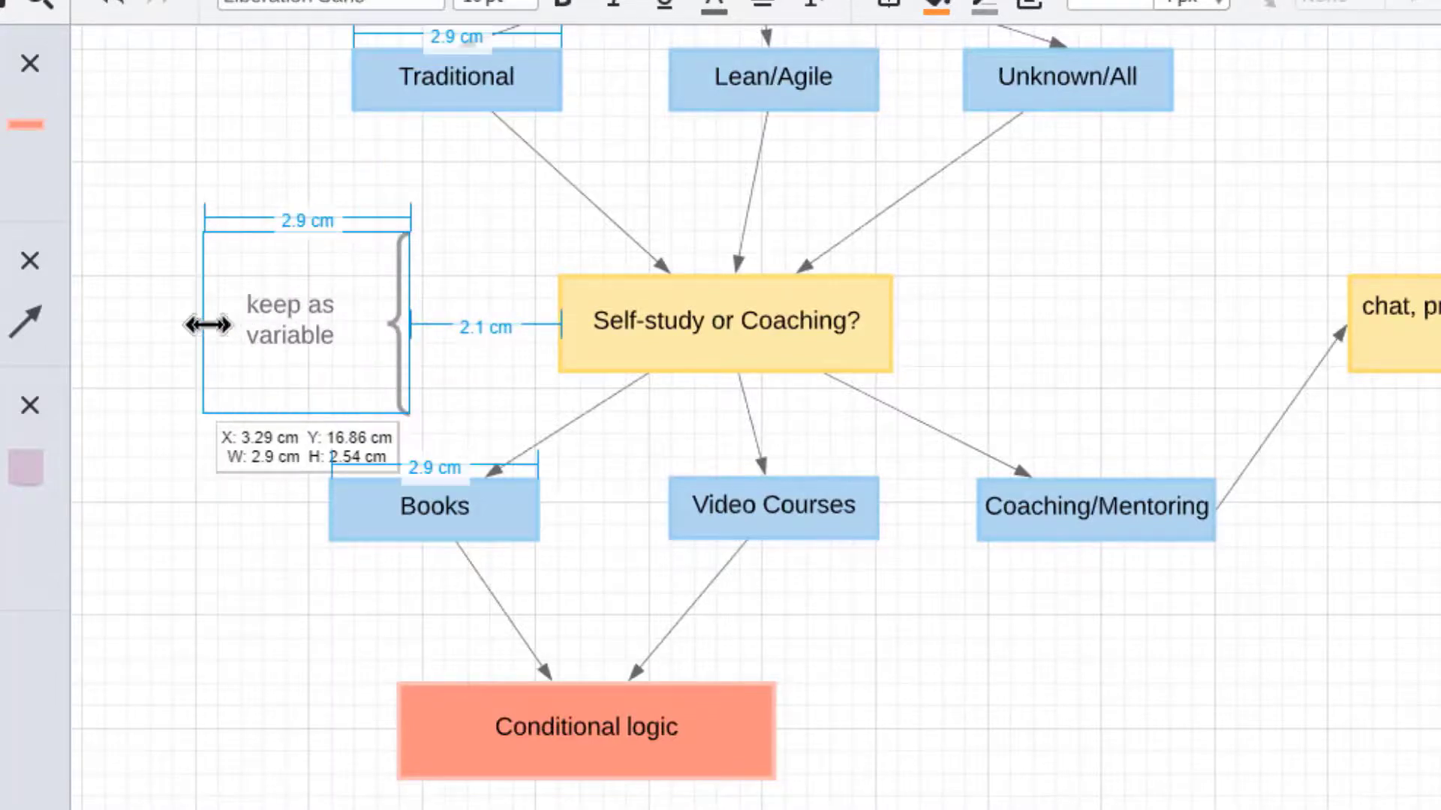
left_click(642, 314)
left_click_drag(529, 323, 376, 325)
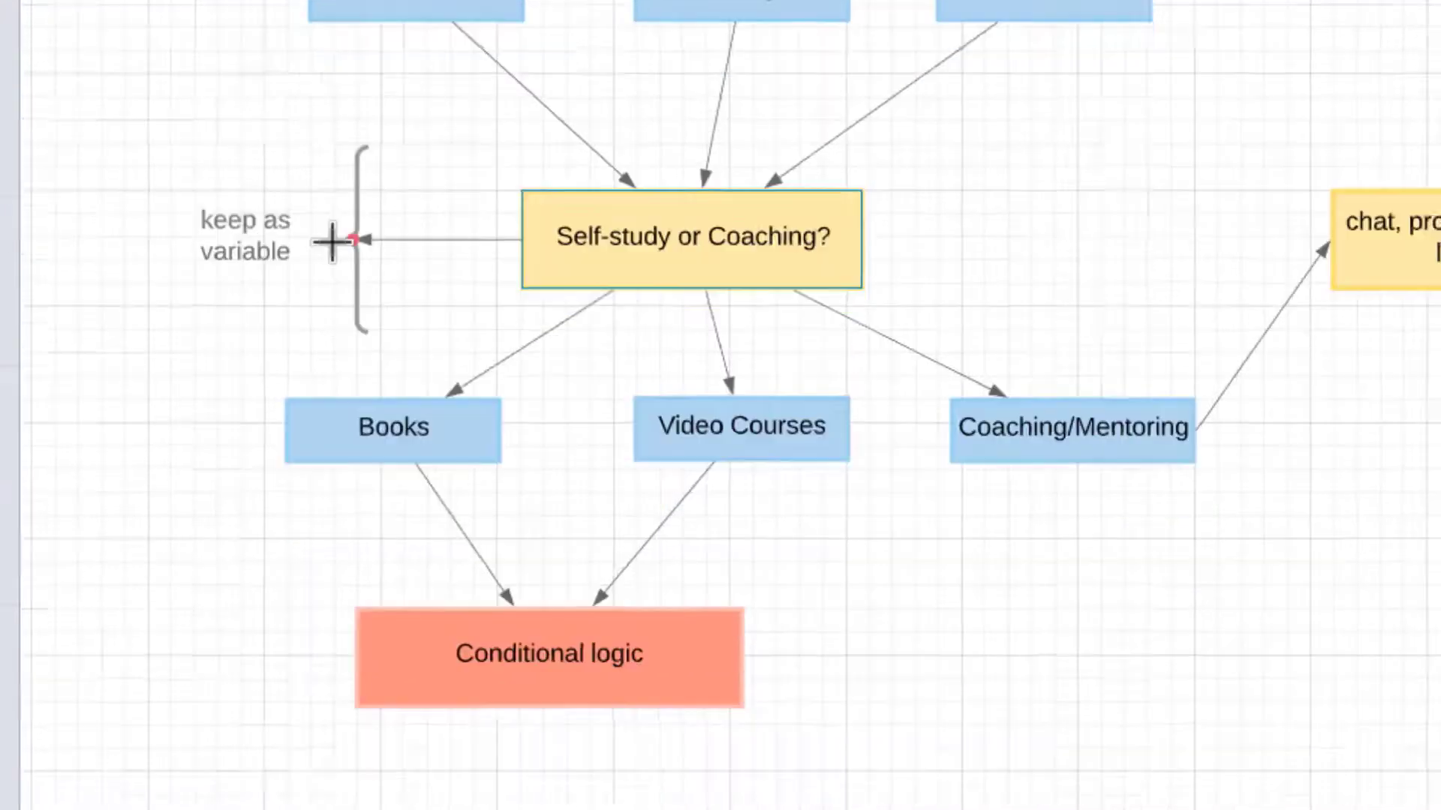
Draw an arrow down from Conditional logic into the open canvas below.
left_click_drag(586, 779, 586, 809)
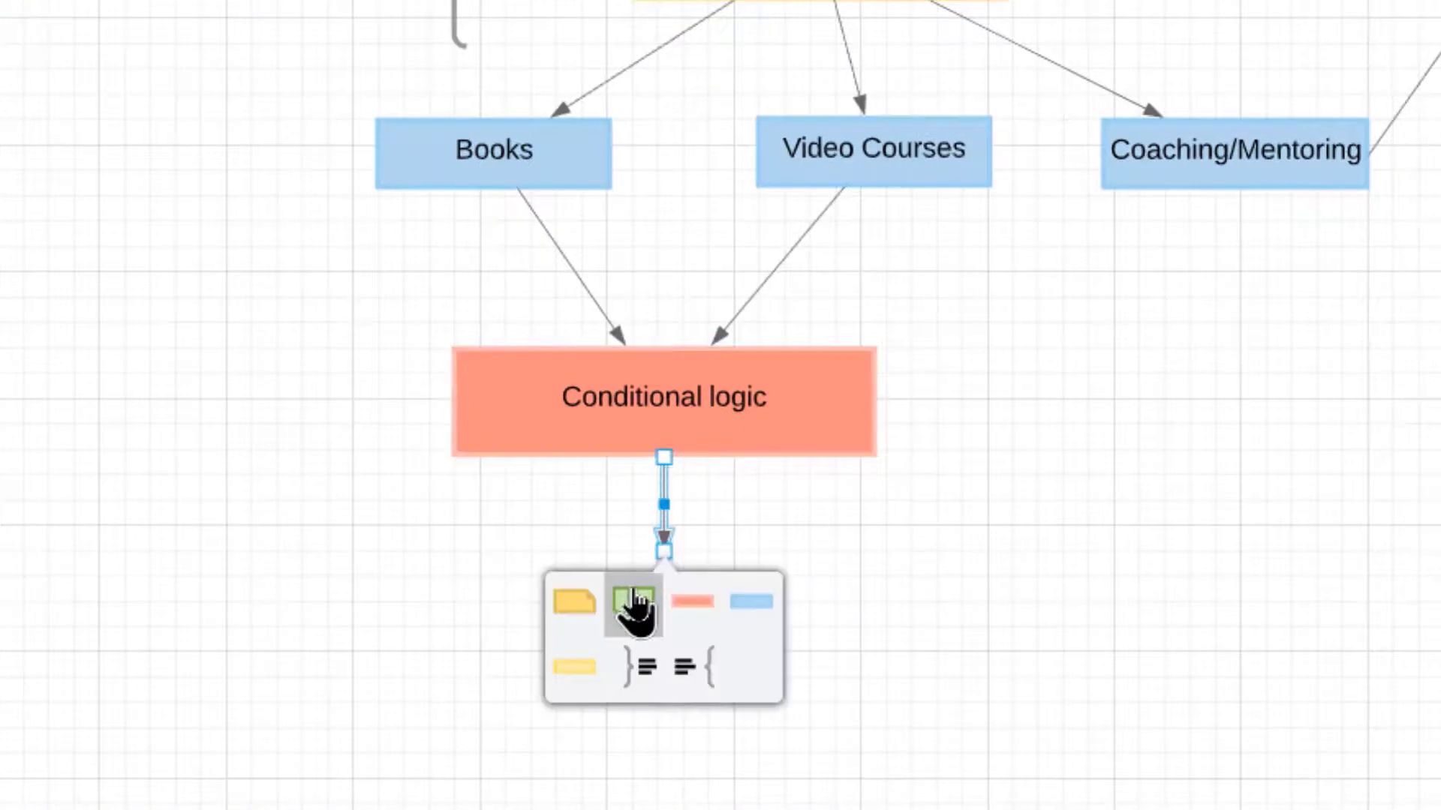